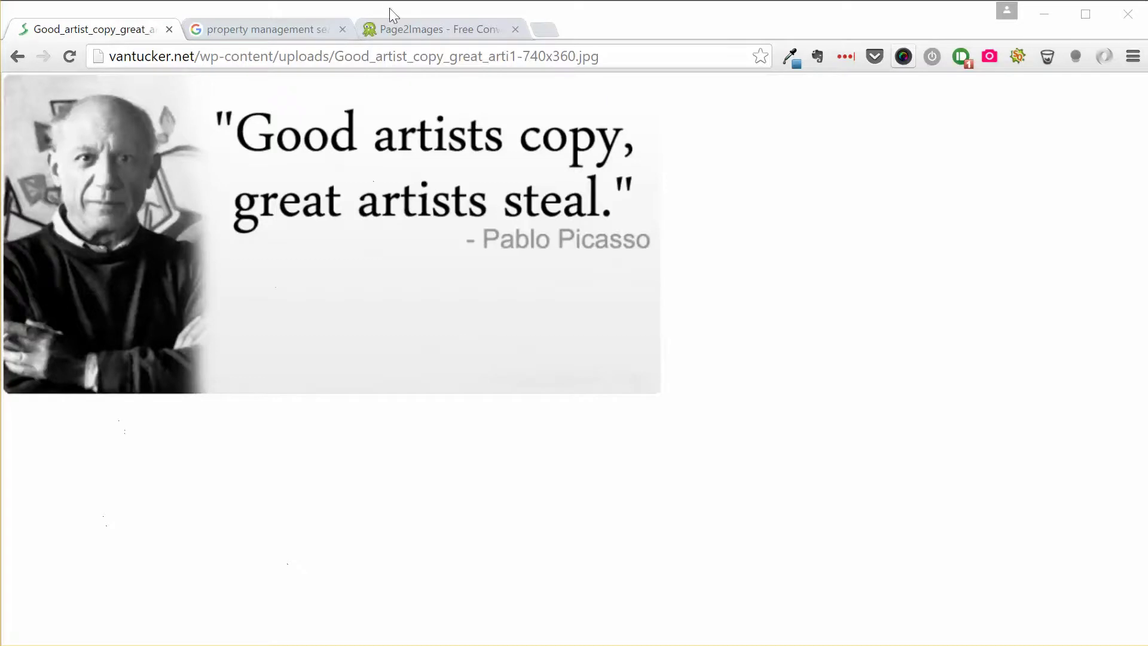
# Step: Switch to the 'property management seattle' Google search results tab
pyautogui.click(283, 21)
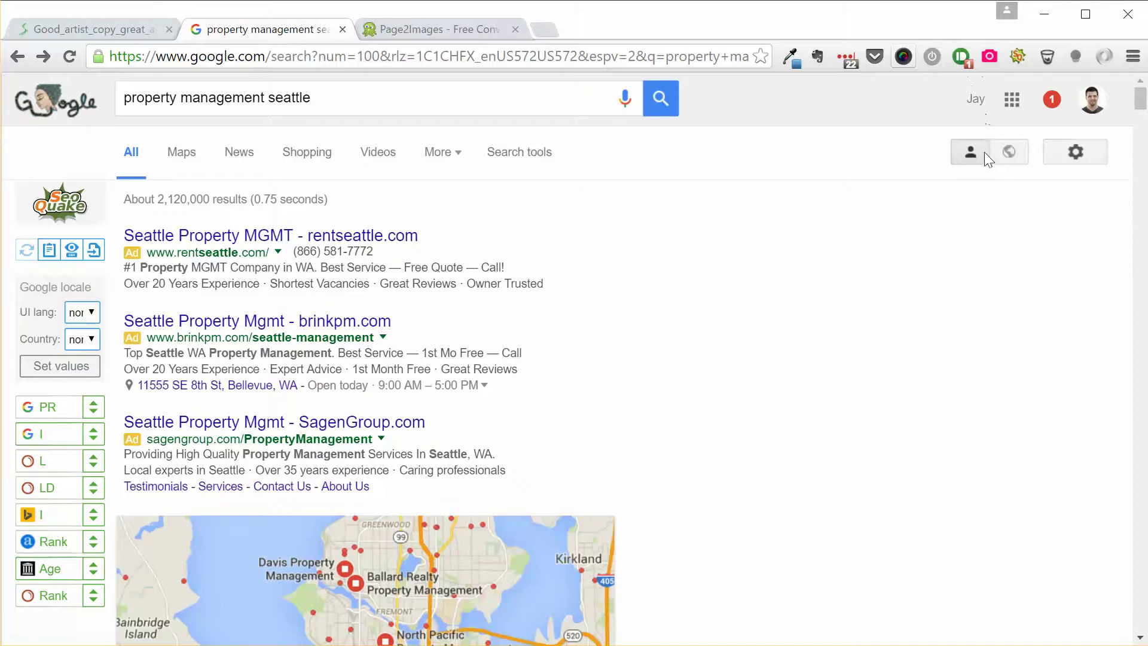
pyautogui.moveTo(1140, 99); pyautogui.dragTo(1120, 63)
pyautogui.click(1075, 154)
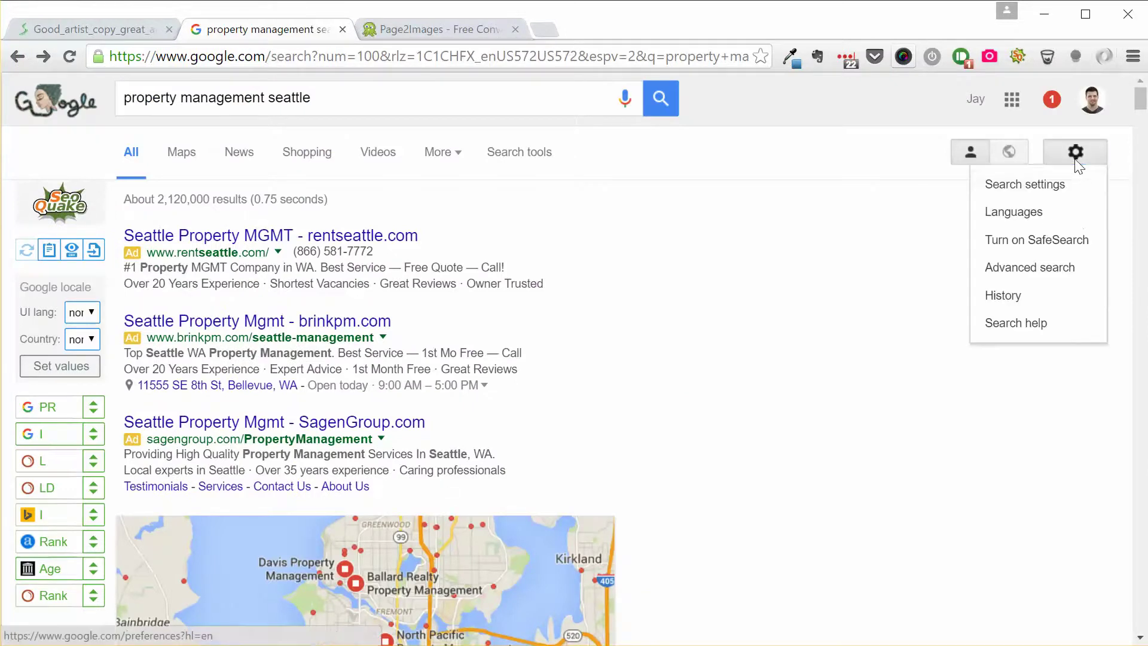
pyautogui.click(1065, 181)
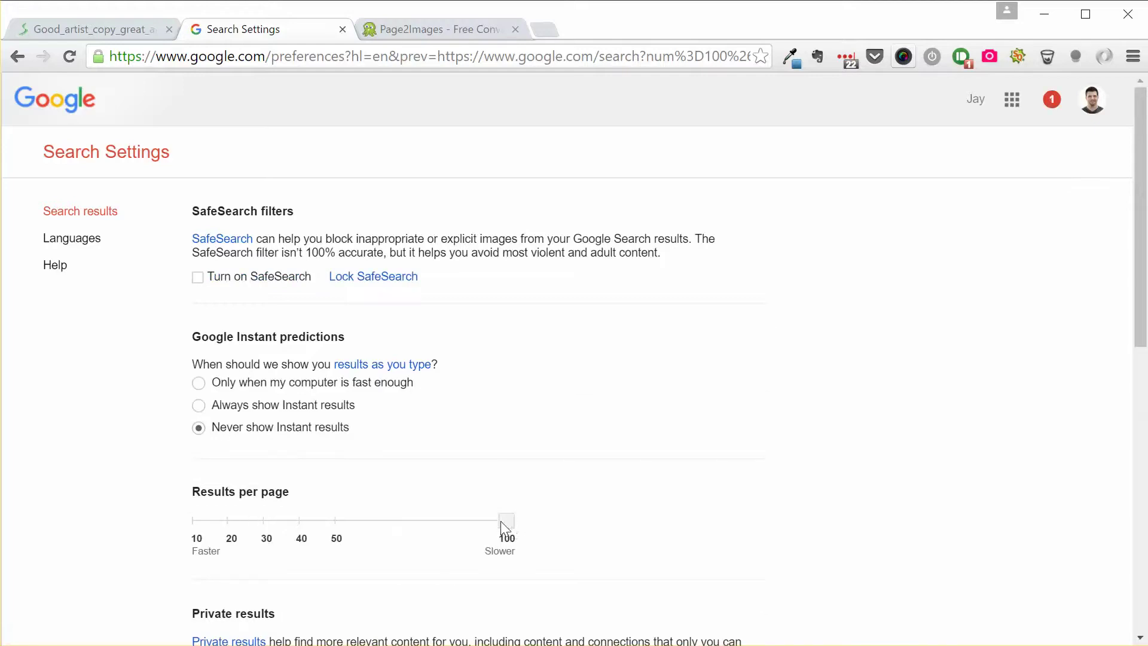
pyautogui.click(17, 56)
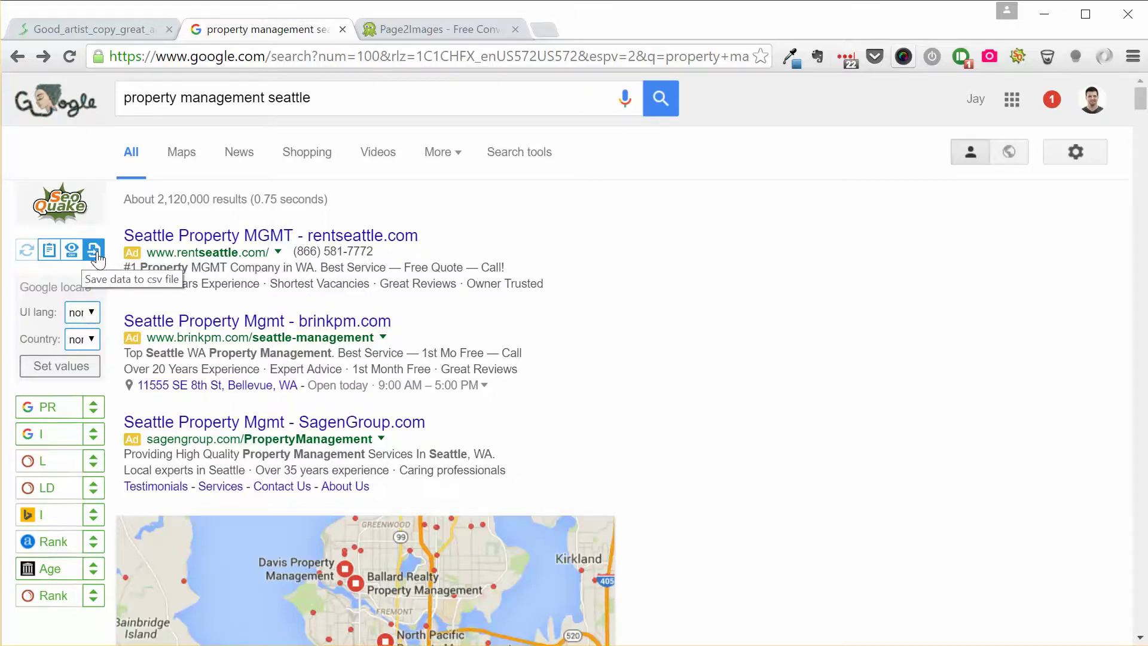
pyautogui.scroll(-6, 801, 209)
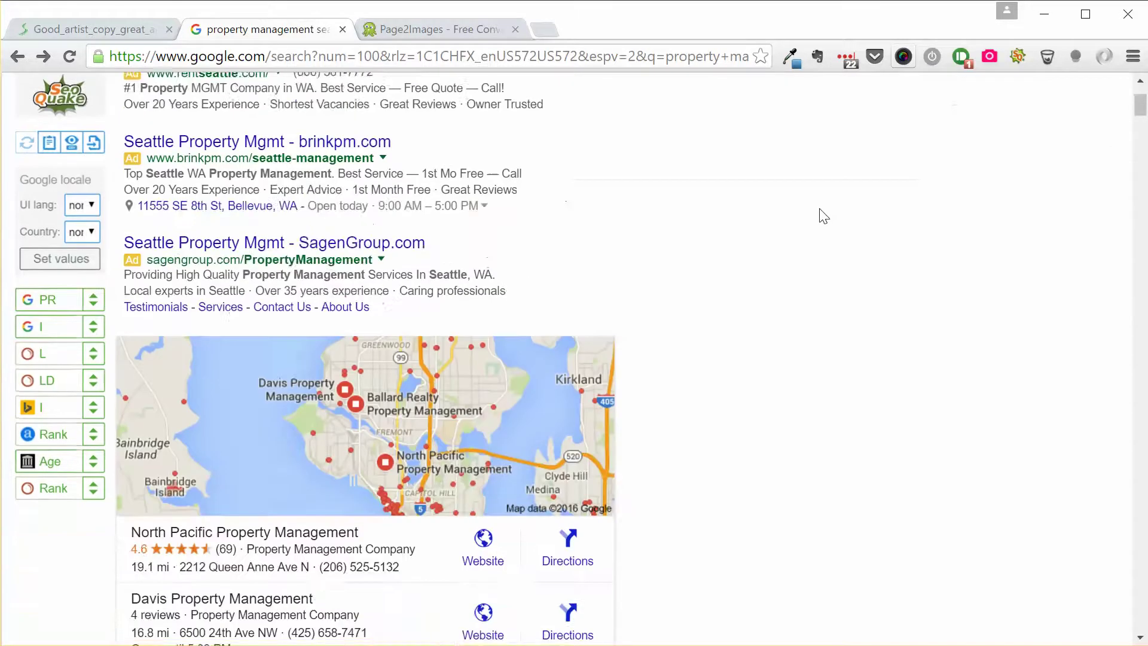
pyautogui.scroll(-4, 780, 212)
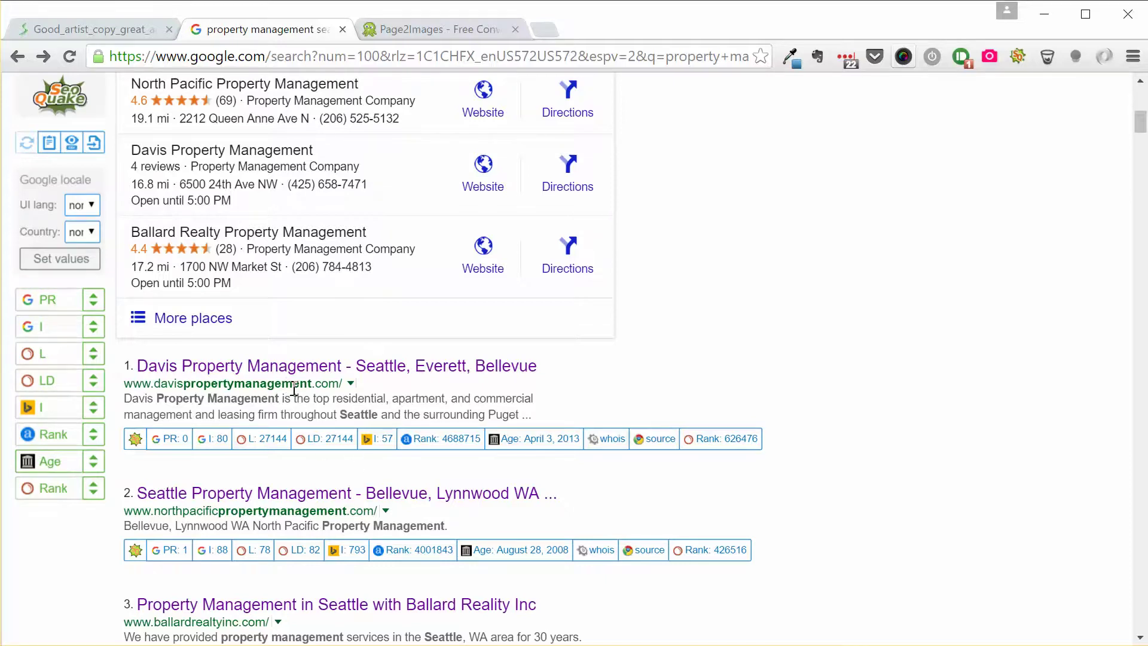
pyautogui.scroll(8, 263, 345)
pyautogui.scroll(3, 138, 311)
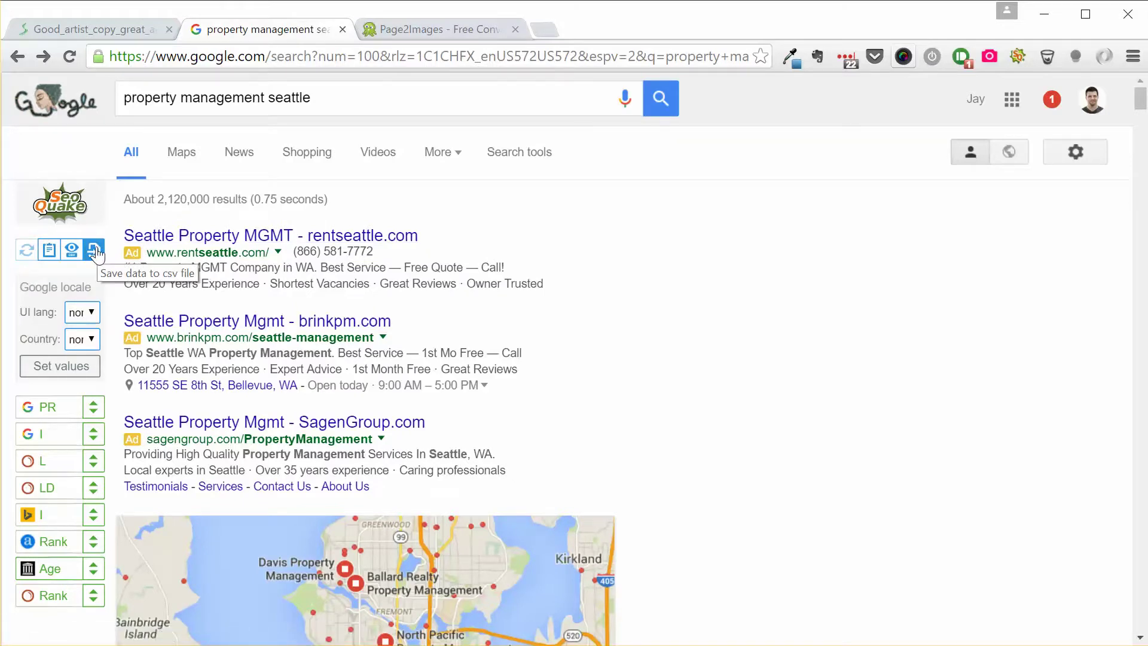
# Step: Export SeoQuake results as 'property management seattle.csv' to the Desktop and open it
pyautogui.click(95, 250)
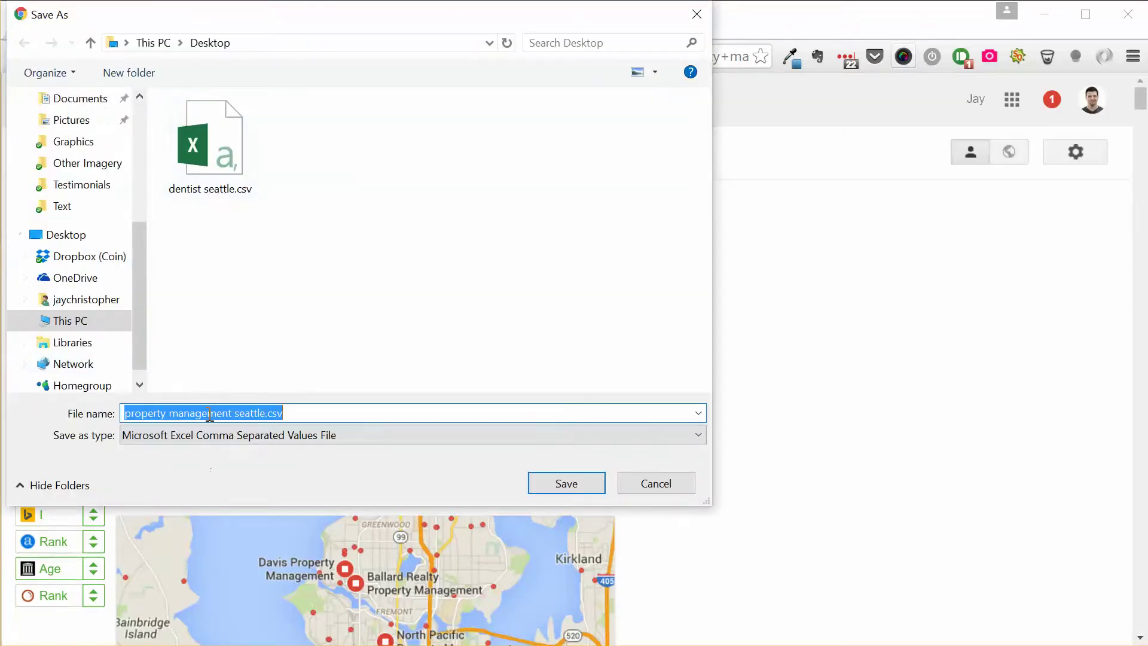
pyautogui.click(555, 486)
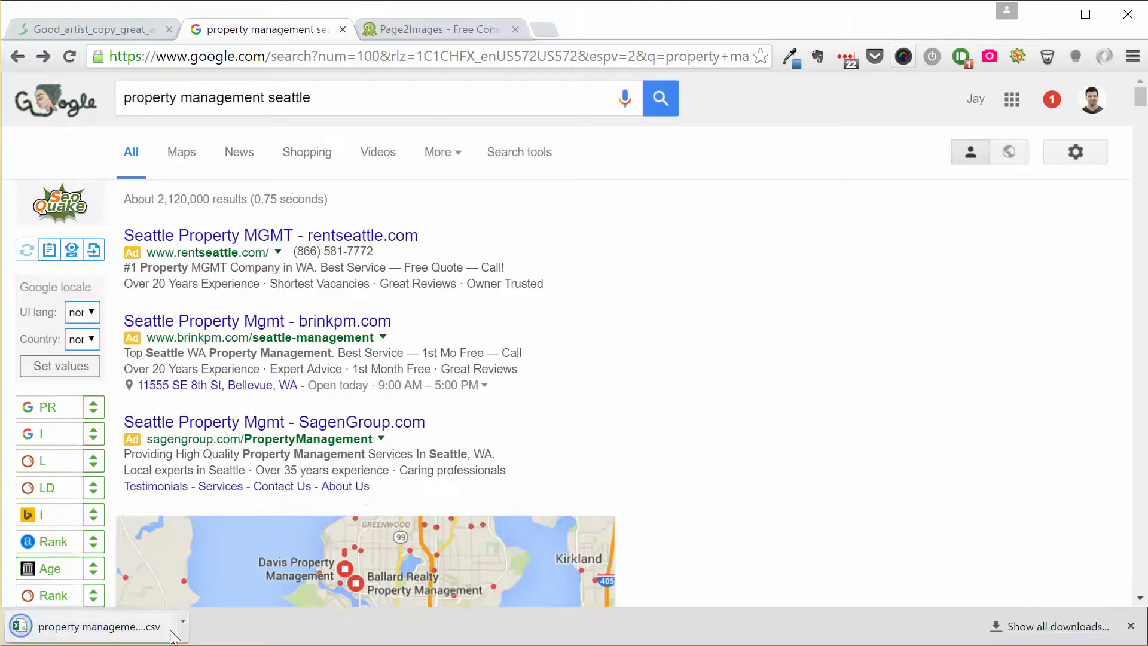
pyautogui.click(171, 634)
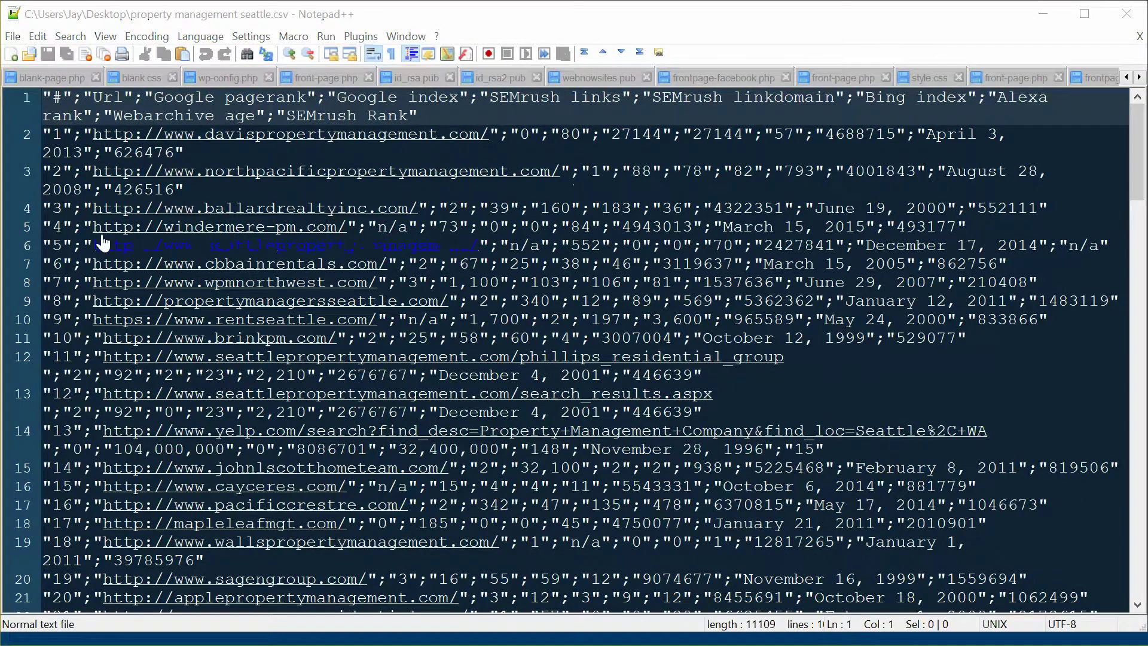
# Step: Insert 'sep=;' as the CSV's first line, save it, and minimize Notepad++
pyautogui.click(305, 13)
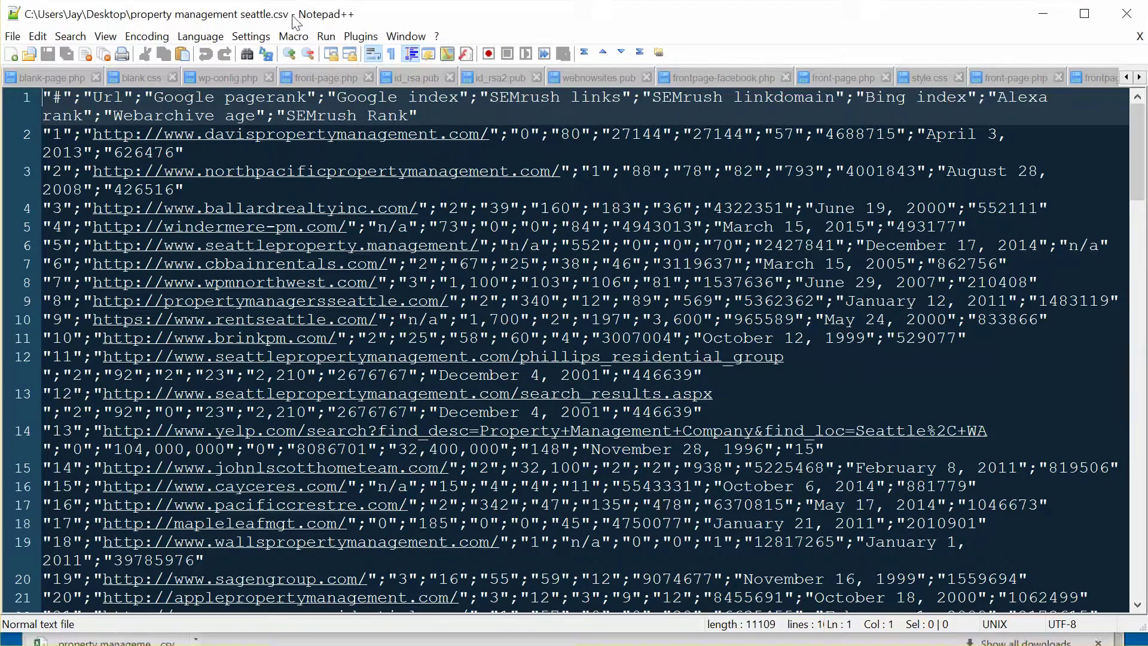
pyautogui.write('sep=;')
pyautogui.press('Return')
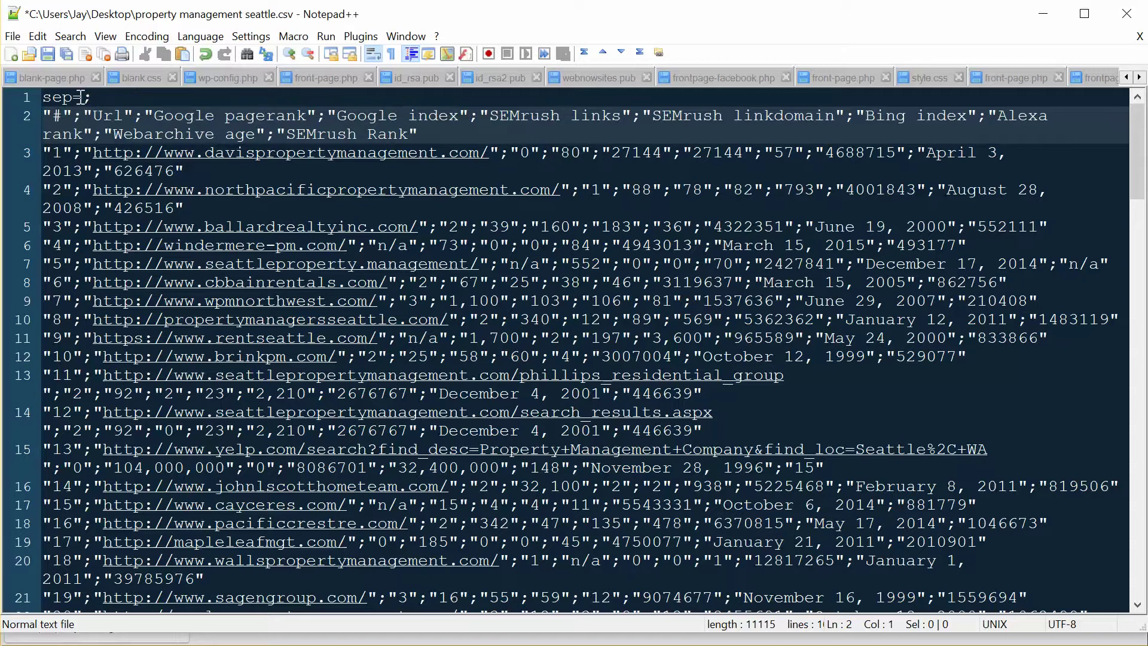
pyautogui.click(48, 54)
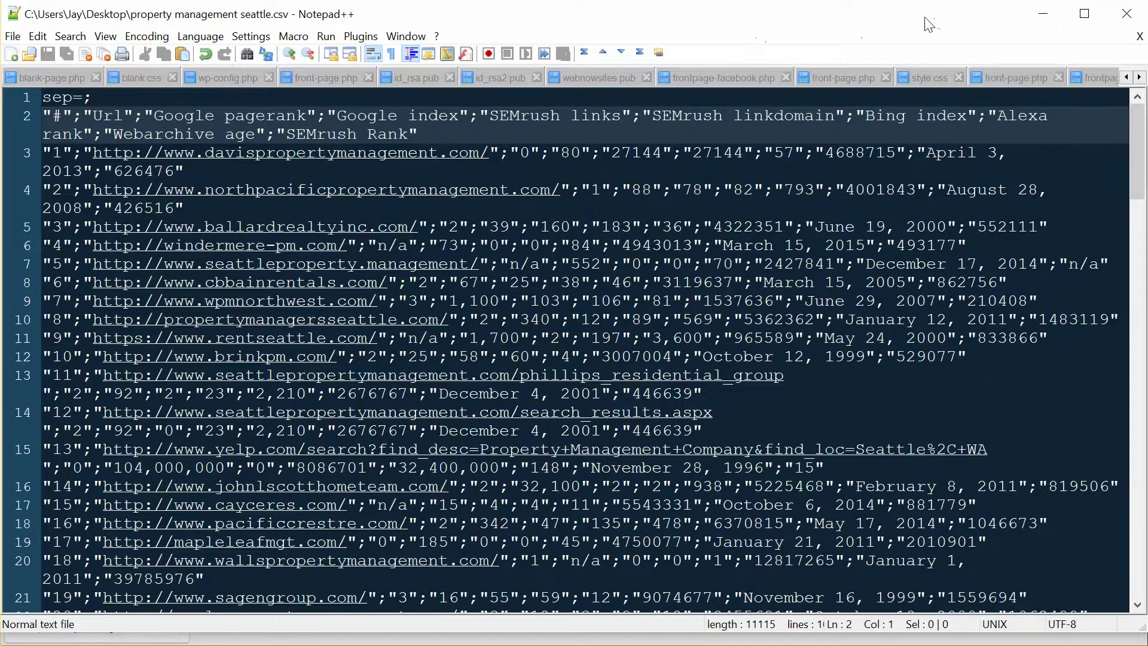
pyautogui.click(1043, 13)
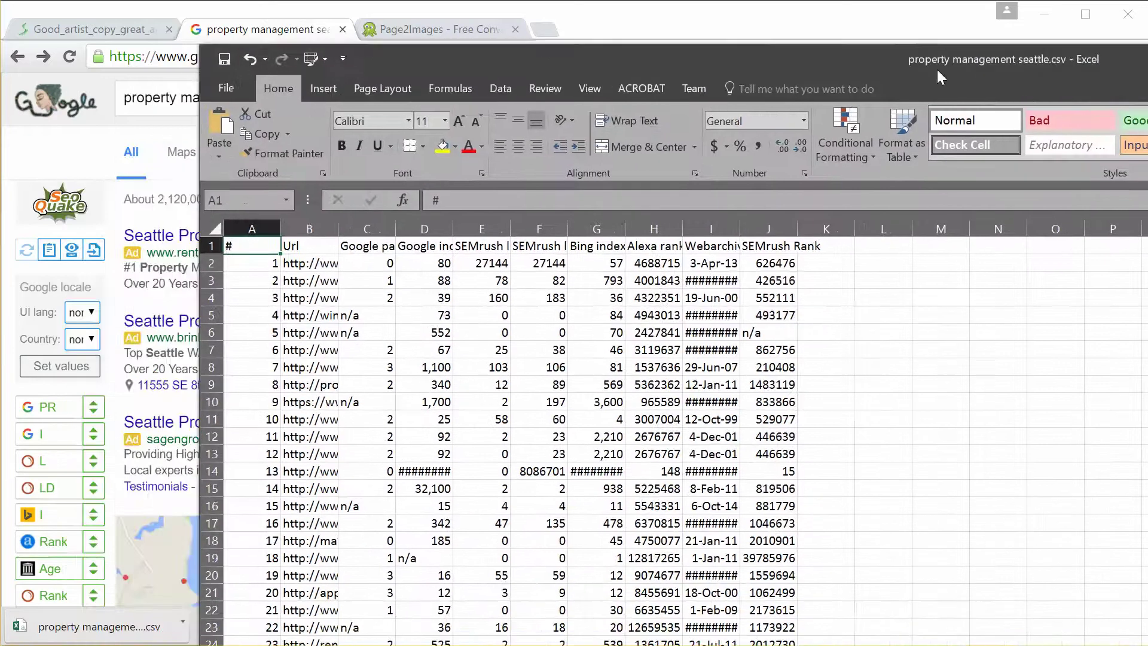
# Step: Widen and copy Excel's Url column B, then focus Page2Images' empty URL box
pyautogui.moveTo(936, 67); pyautogui.dragTo(936, 62)
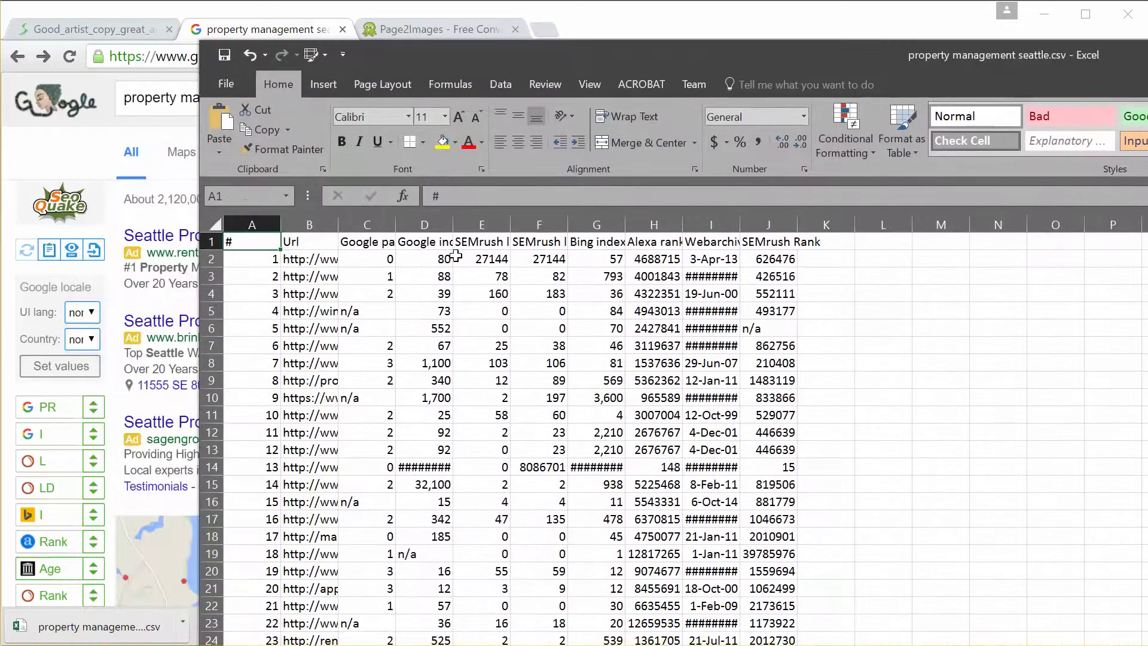
pyautogui.moveTo(341, 223); pyautogui.dragTo(933, 224)
pyautogui.click(375, 225)
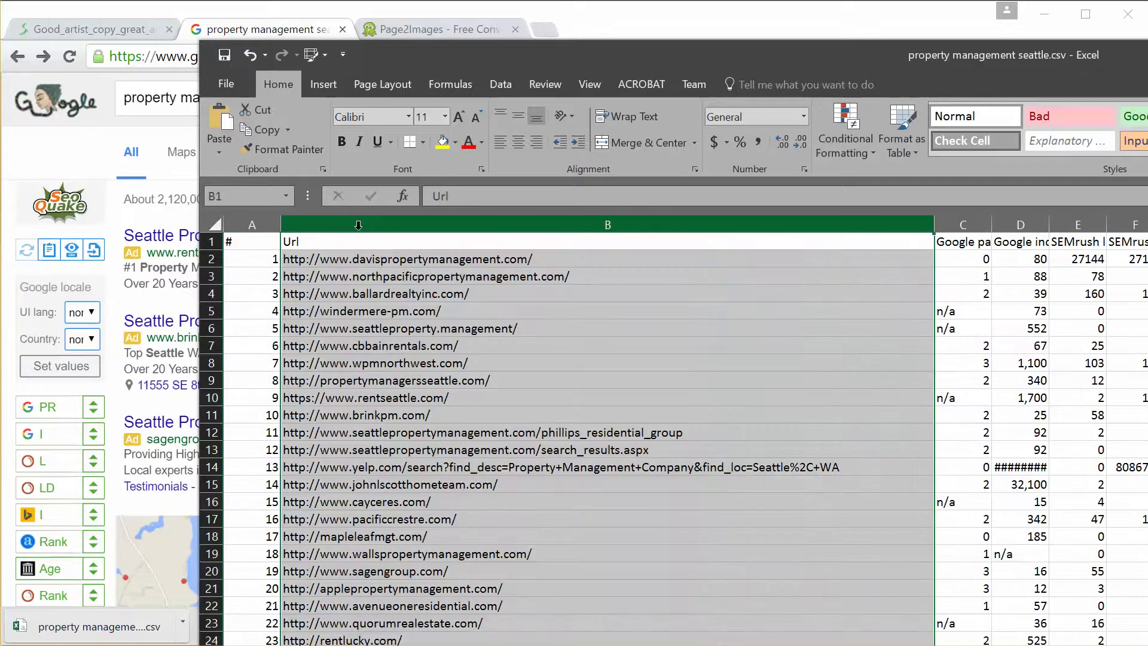
pyautogui.hotkey('ctrl', 'c')
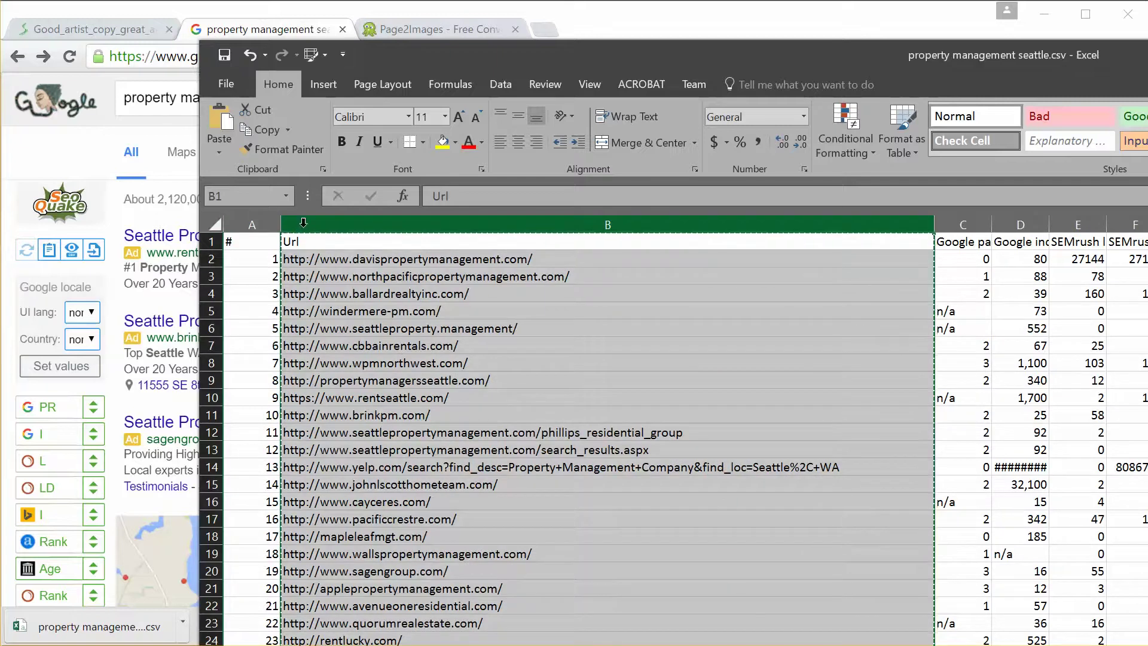
pyautogui.click(476, 30)
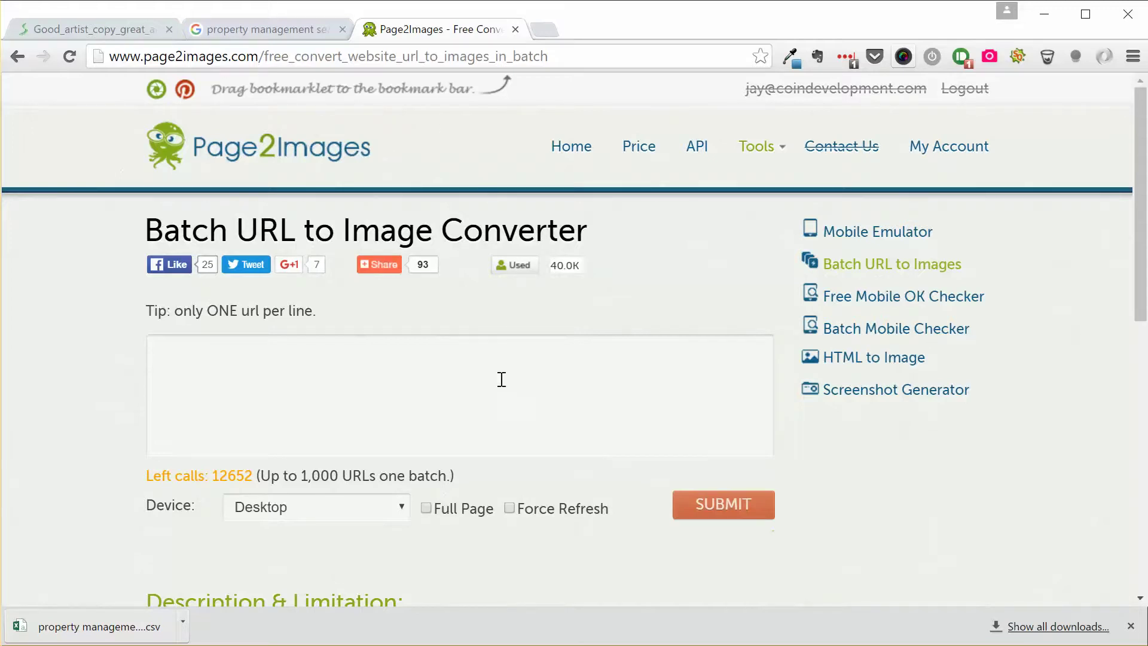
pyautogui.click(494, 415)
# Step: Paste the copied URLs into Page2Images and submit them for conversion
pyautogui.hotkey('ctrl', 'v')
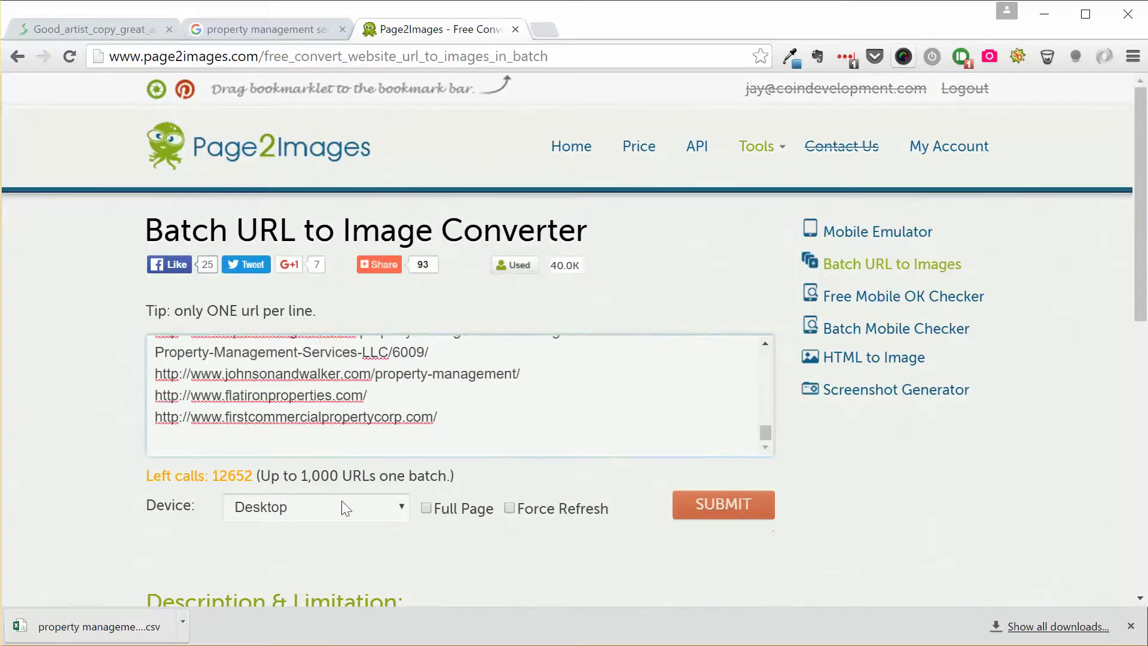
pyautogui.scroll(3, 584, 418)
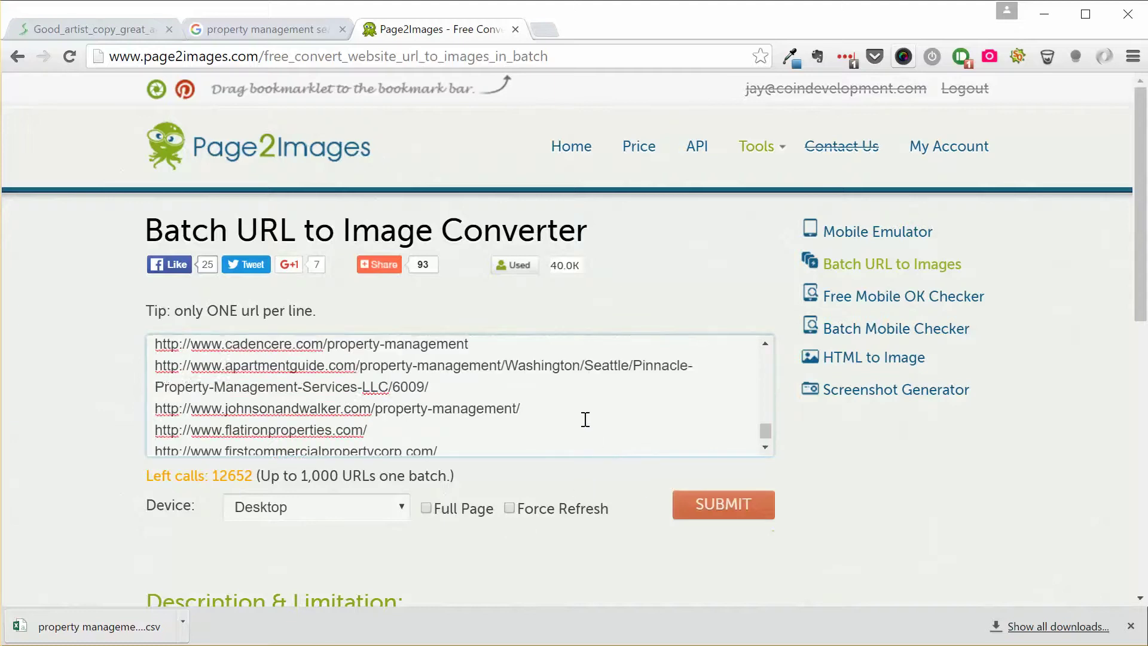
pyautogui.moveTo(761, 432); pyautogui.dragTo(768, 328)
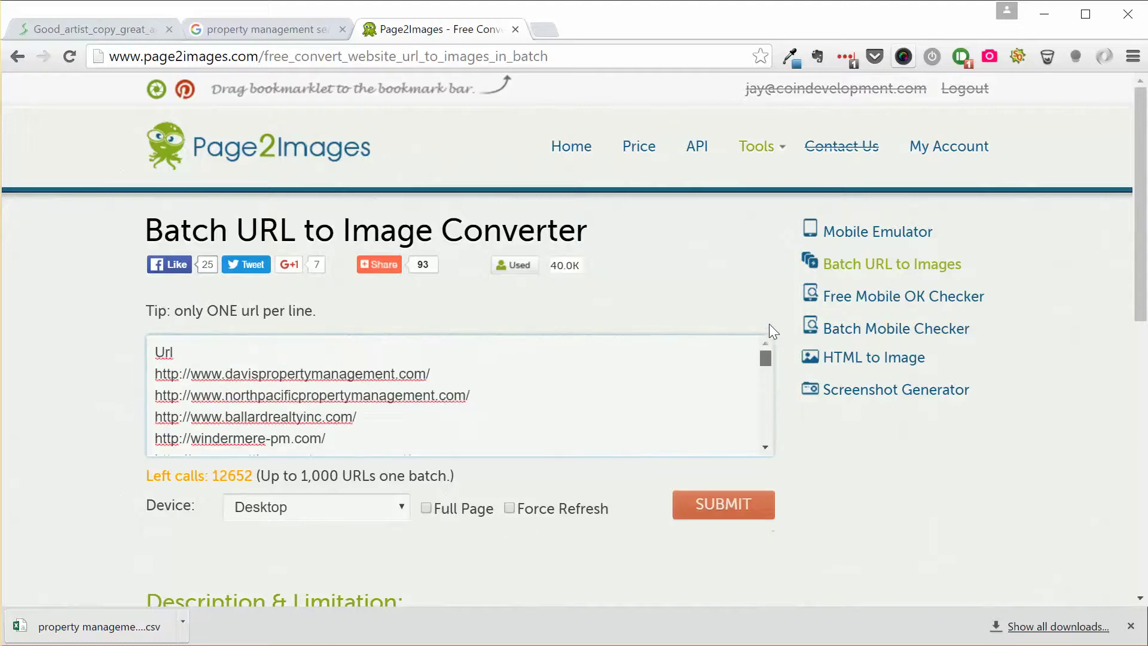
pyautogui.click(724, 506)
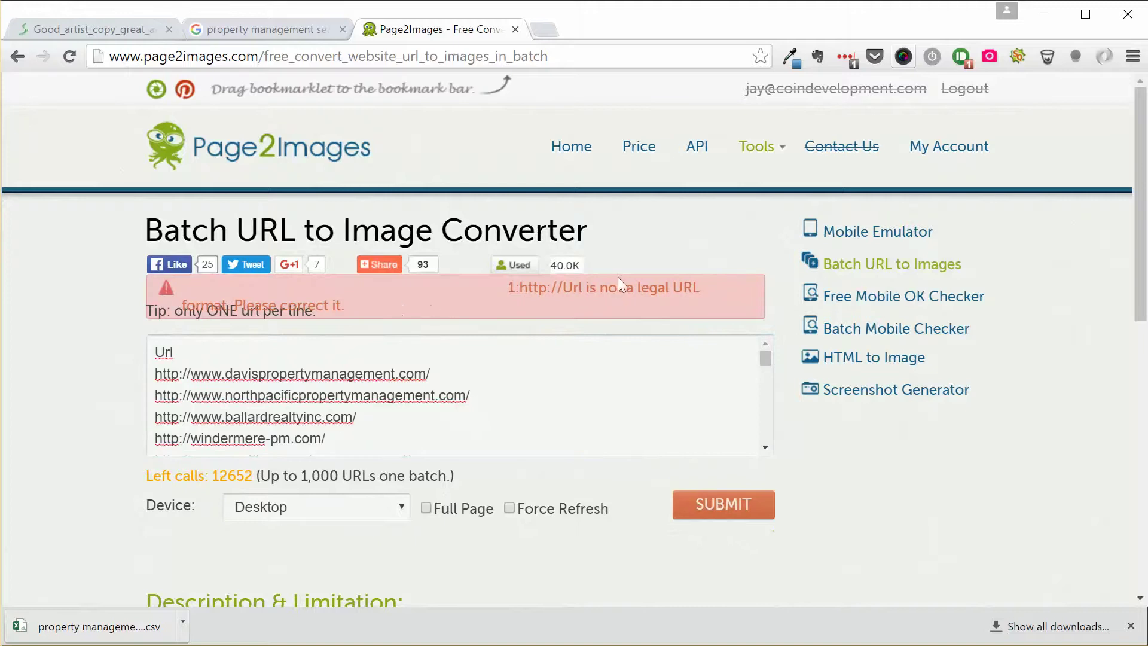
# Step: Remove the 'Url' header line from the list and resubmit the URLs
pyautogui.click(373, 429)
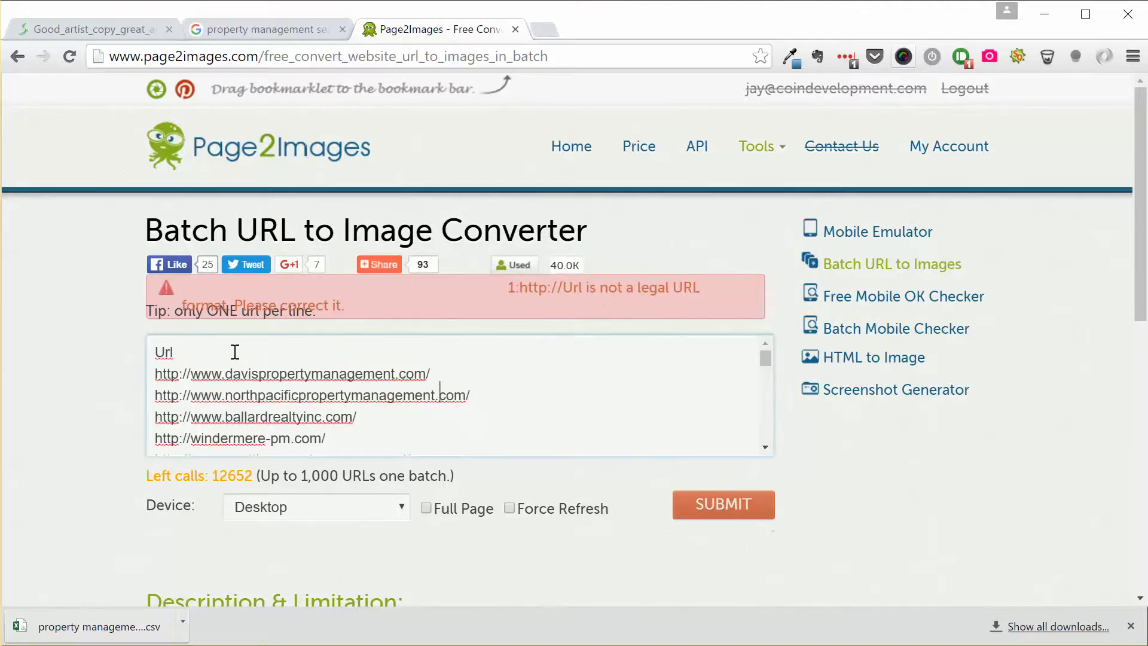
pyautogui.press('BackSpace')
pyautogui.press('BackSpace')
pyautogui.press('BackSpace')
pyautogui.press('Delete')
pyautogui.click(735, 505)
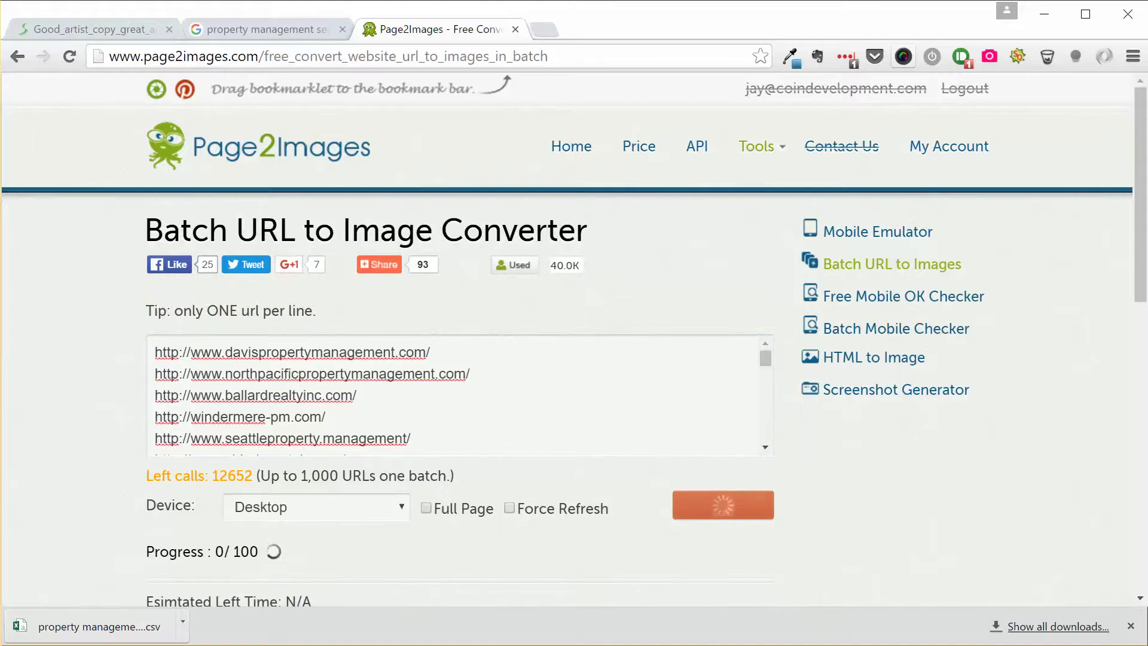
# Step: Check the batch progress, then maximize the Competitor Sites folder window
pyautogui.hotkey('alt', 'Tab')
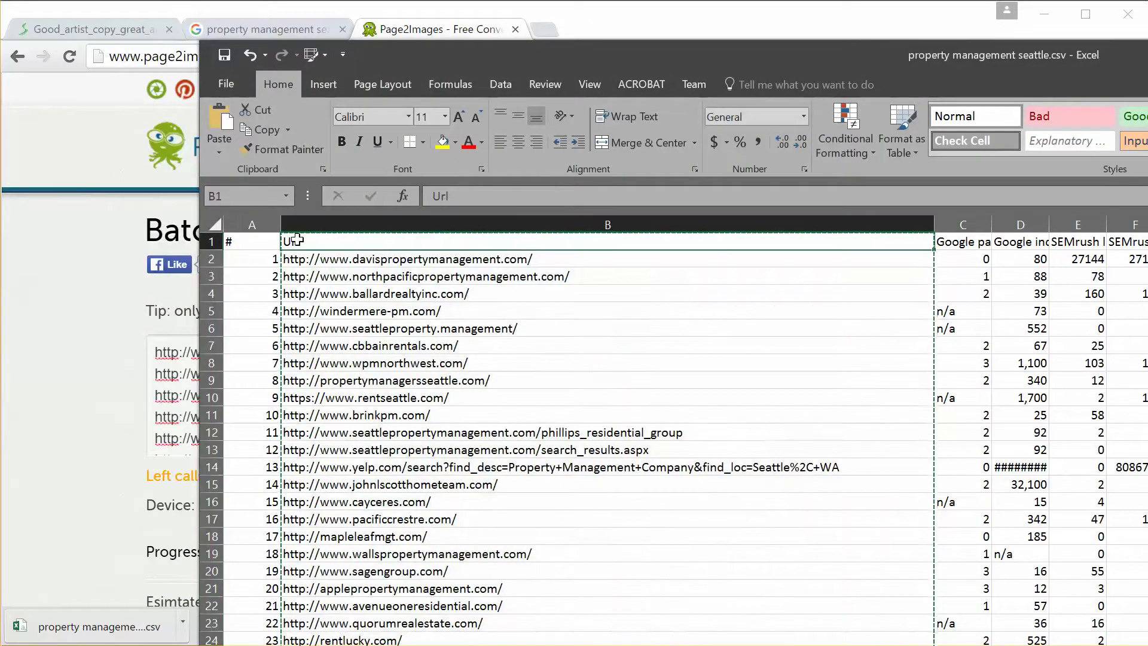
pyautogui.click(91, 325)
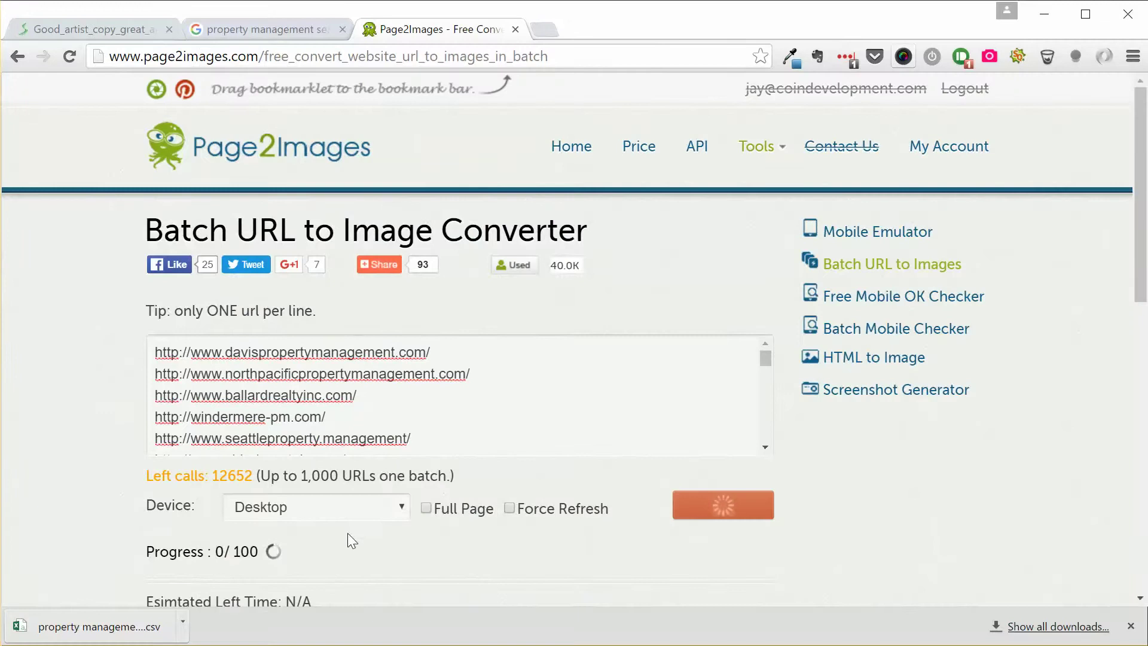
pyautogui.scroll(-1, 343, 541)
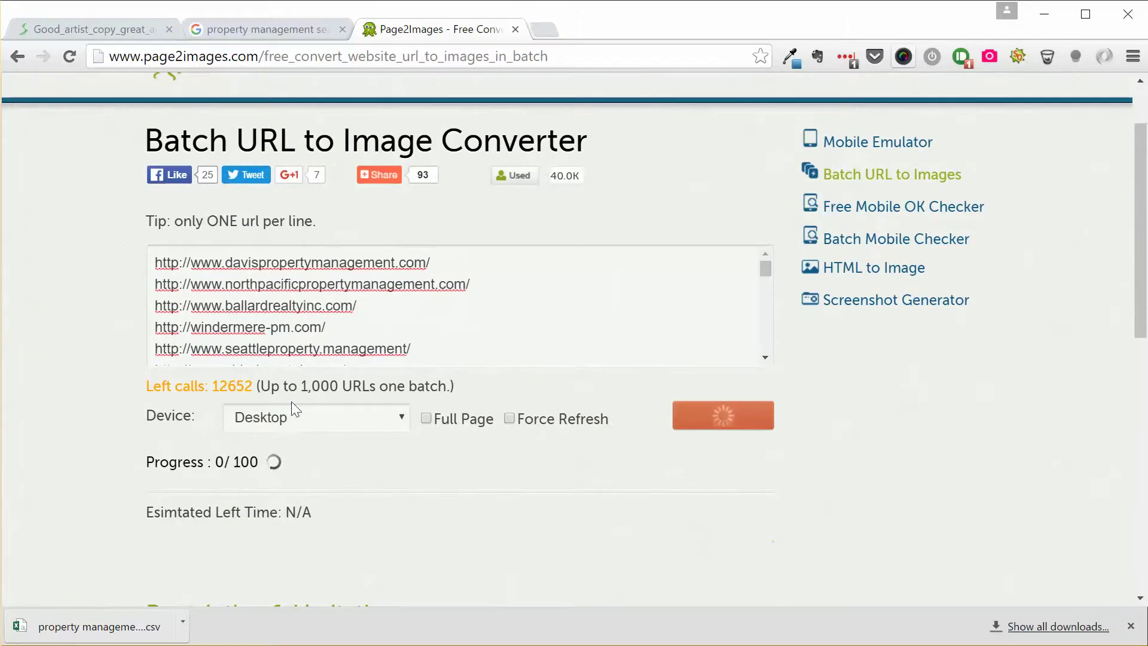
pyautogui.scroll(-4, 308, 456)
pyautogui.scroll(1, 243, 367)
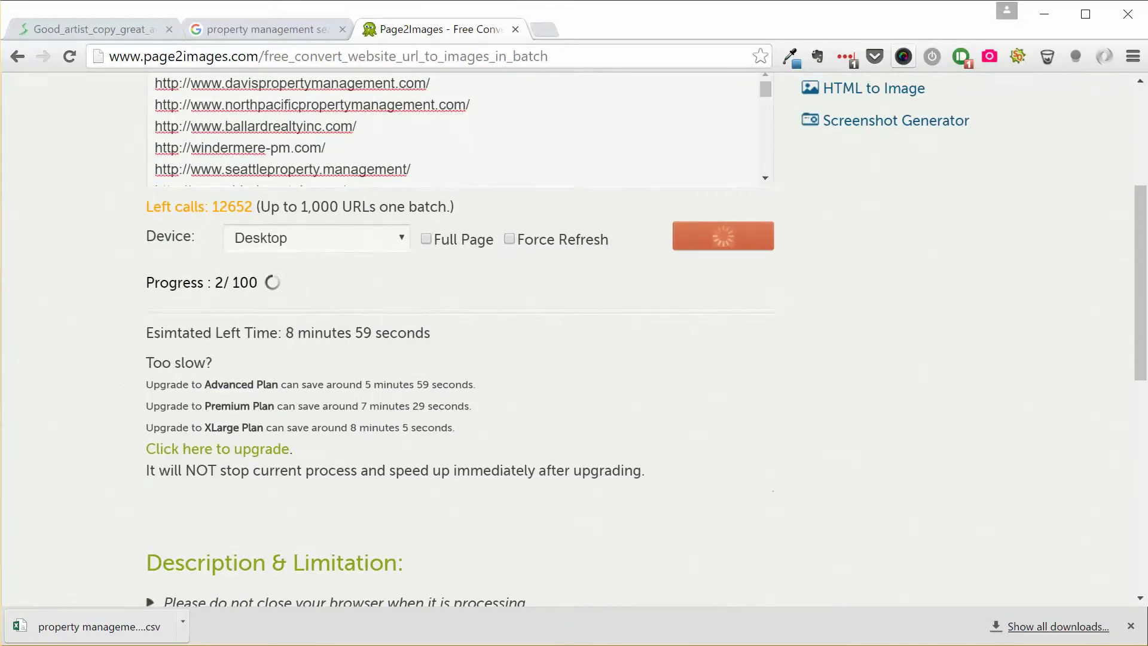
pyautogui.moveTo(187, 203); pyautogui.dragTo(907, 22)
pyautogui.doubleClick(907, 22)
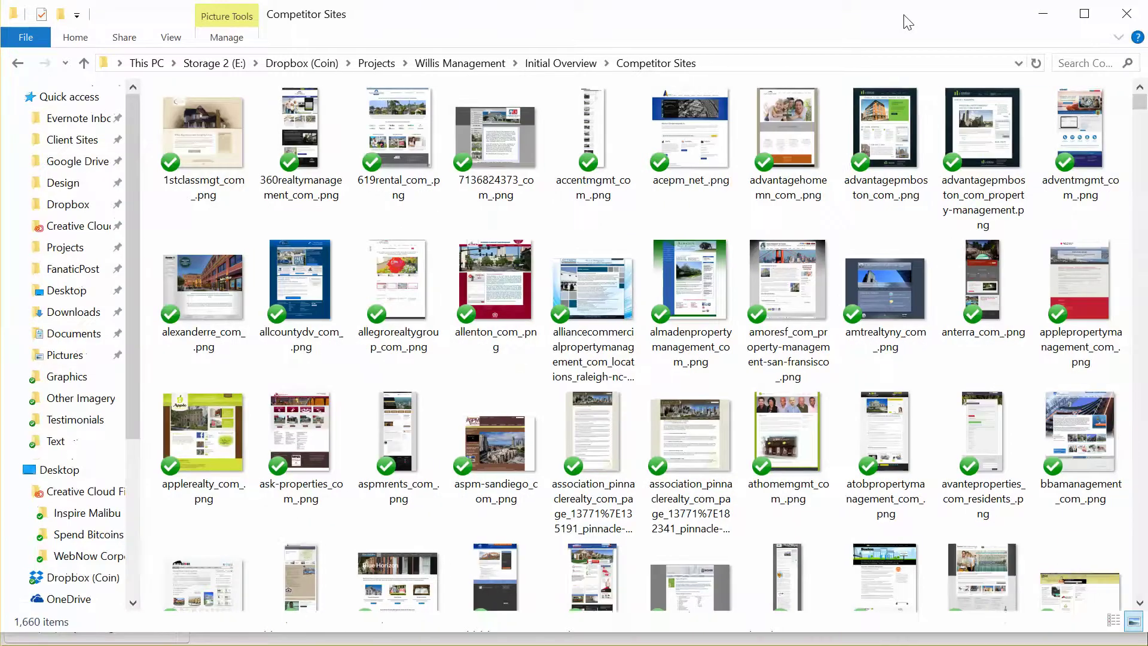
# Step: Open 1stclassmgt_com_.png in Photos and maximize the viewer
pyautogui.click(192, 137)
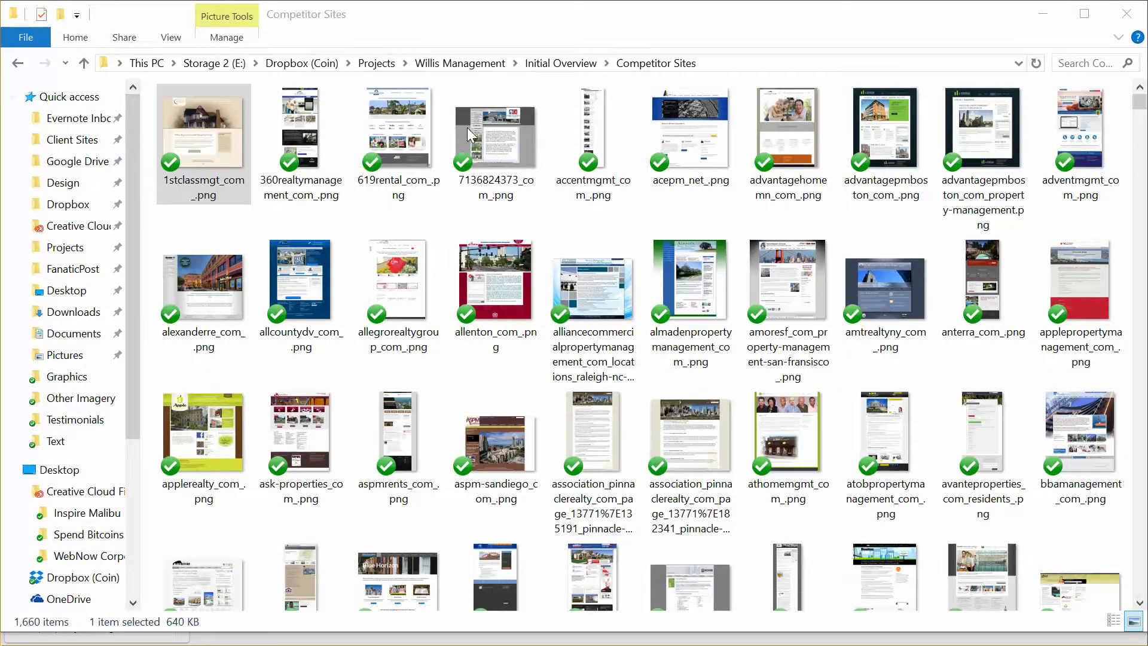
pyautogui.moveTo(1084, 127); pyautogui.dragTo(777, 124)
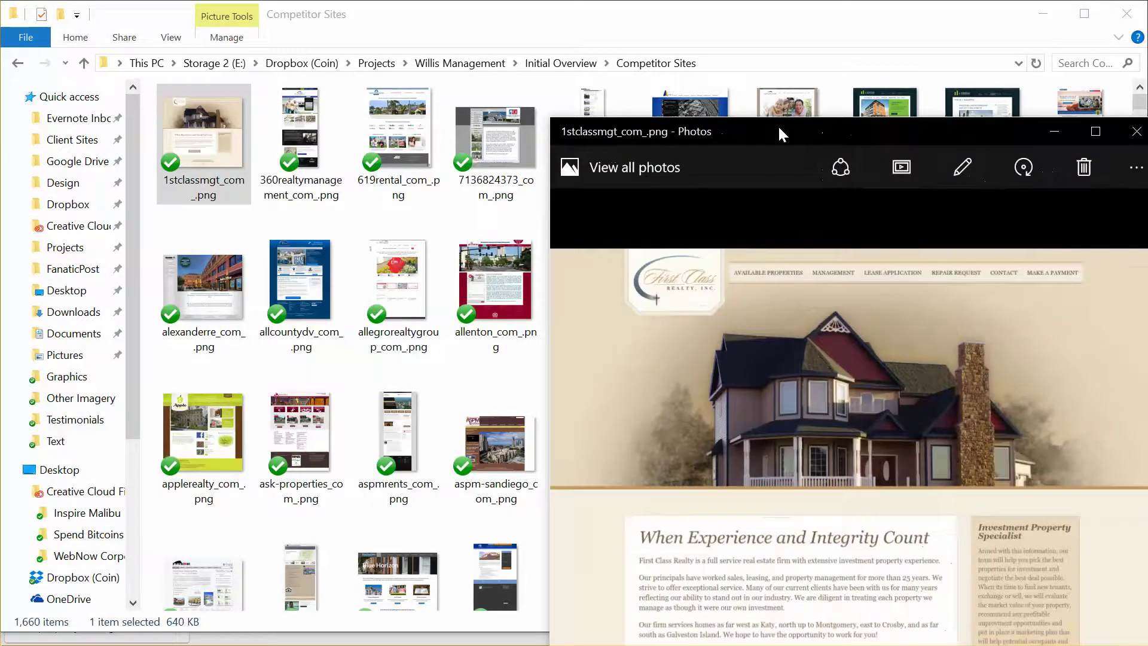
pyautogui.doubleClick(777, 124)
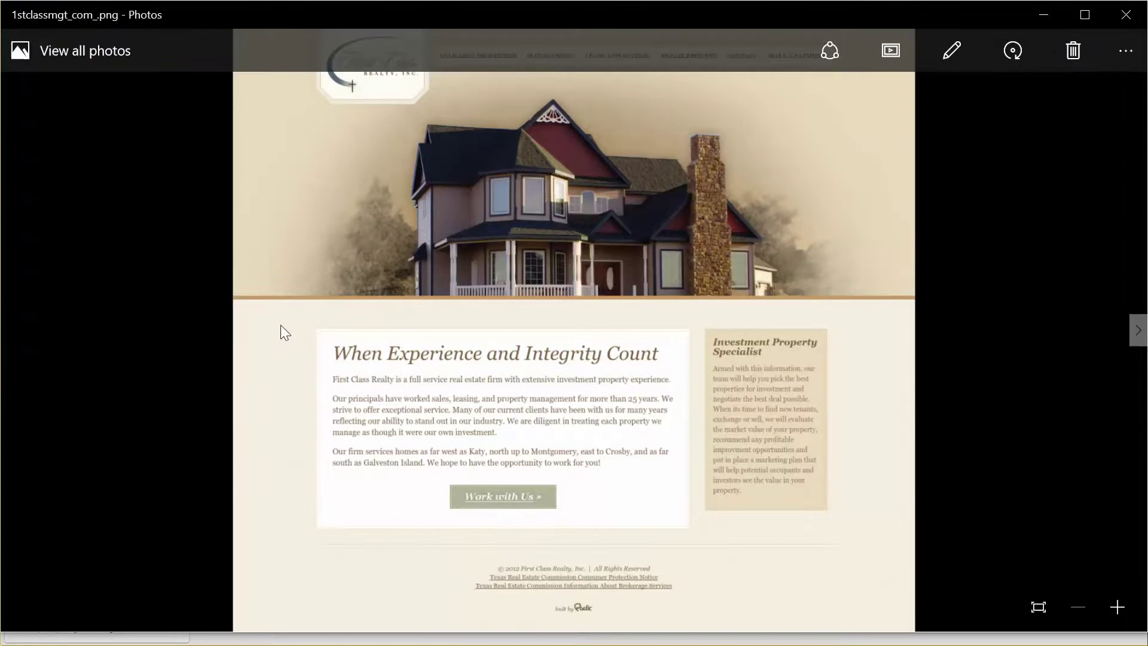
# Step: Page through the screenshots past bsamanagement and caliberiowa to Chandler Properties
pyautogui.press('Right')
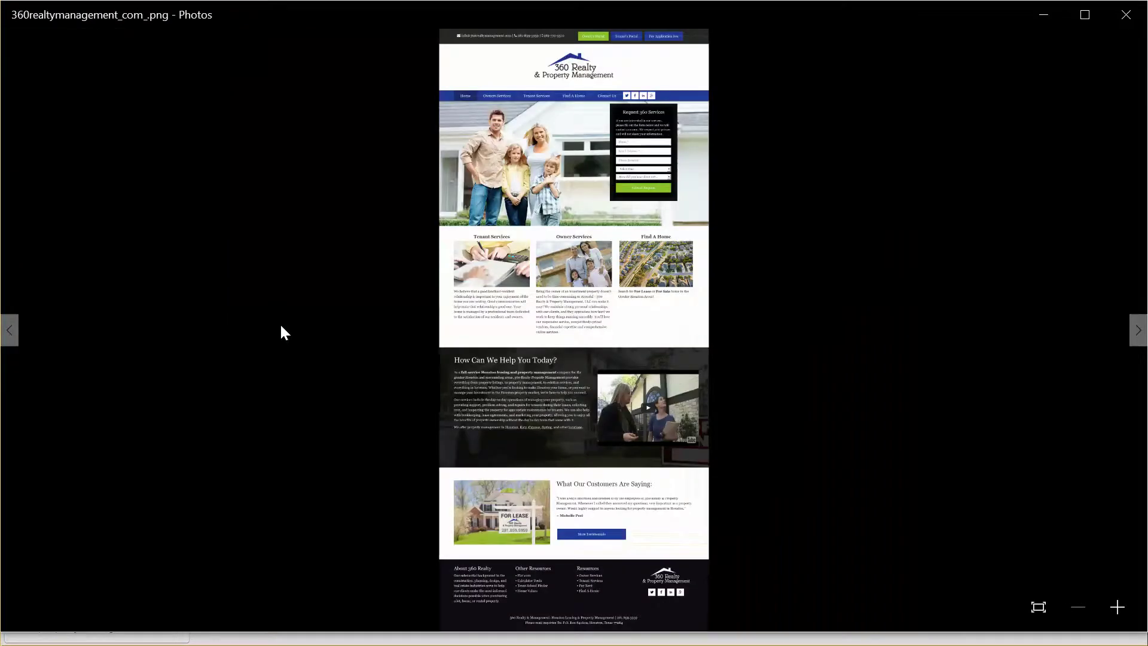
pyautogui.press('Right')
pyautogui.press('Right')
pyautogui.press('Right')
pyautogui.press('Right')
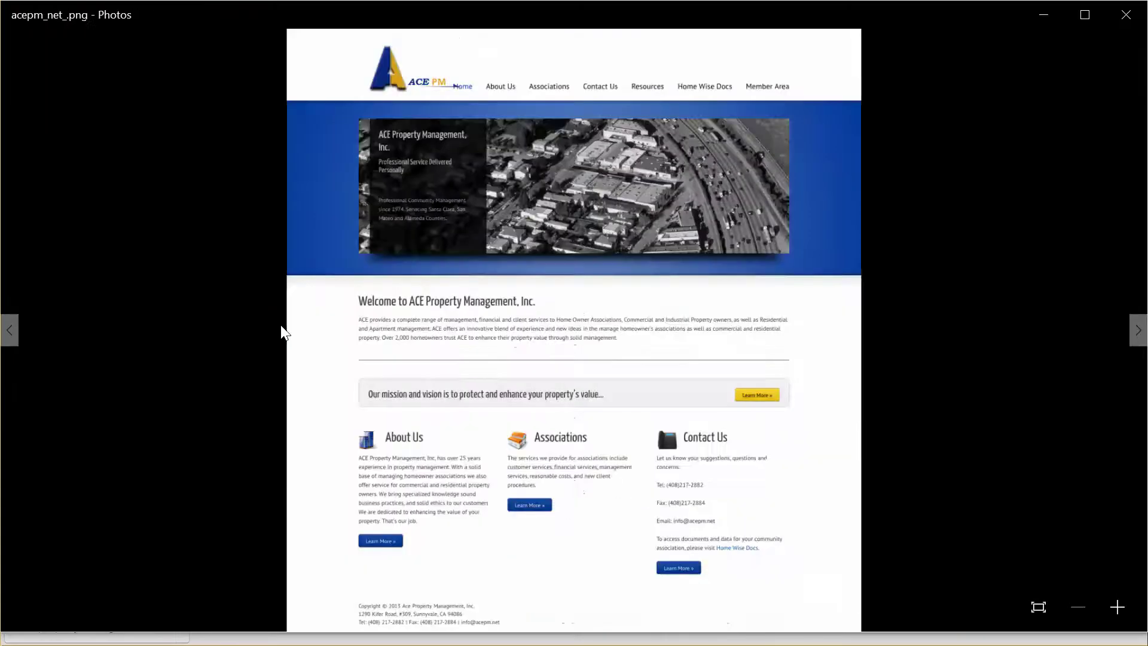
pyautogui.press('Right')
pyautogui.press('Right')
pyautogui.press('Right')
pyautogui.press('Right')
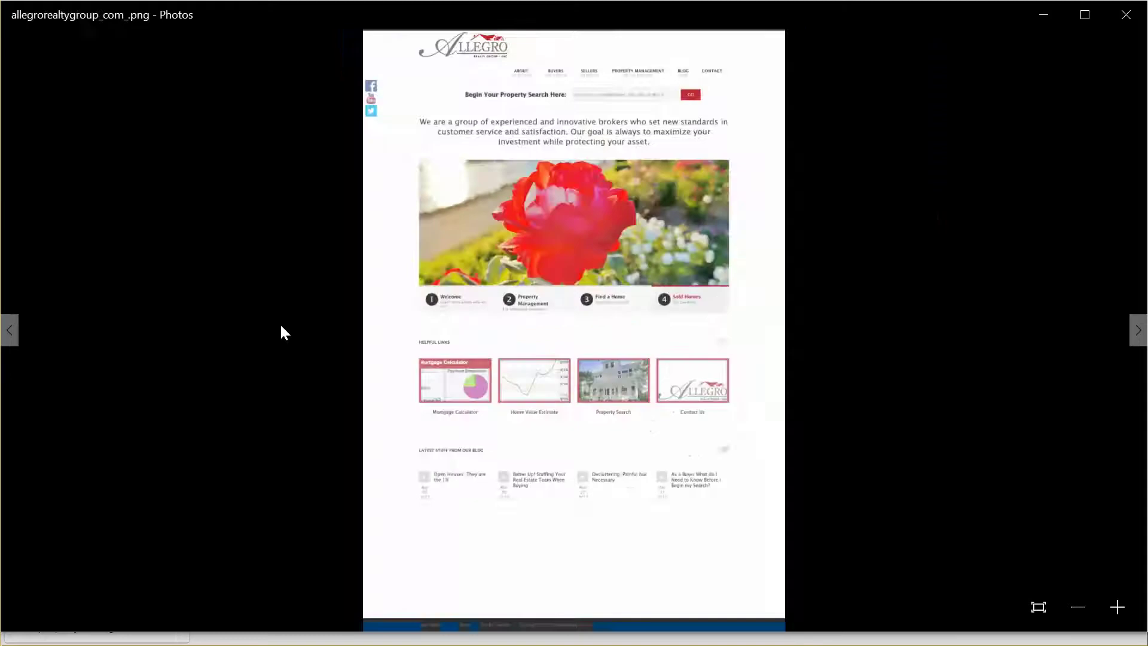
pyautogui.press('Right')
pyautogui.press('Right')
pyautogui.press('Right')
pyautogui.press('Right')
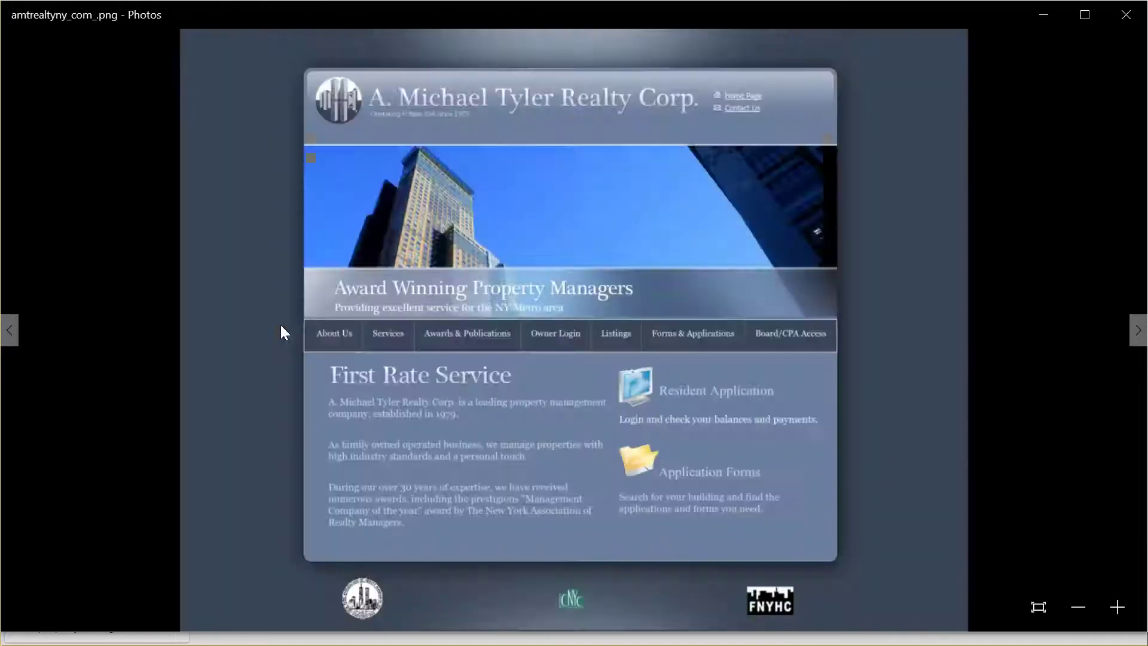
pyautogui.press('Right')
pyautogui.press('Right')
pyautogui.press('Right')
pyautogui.press('Right')
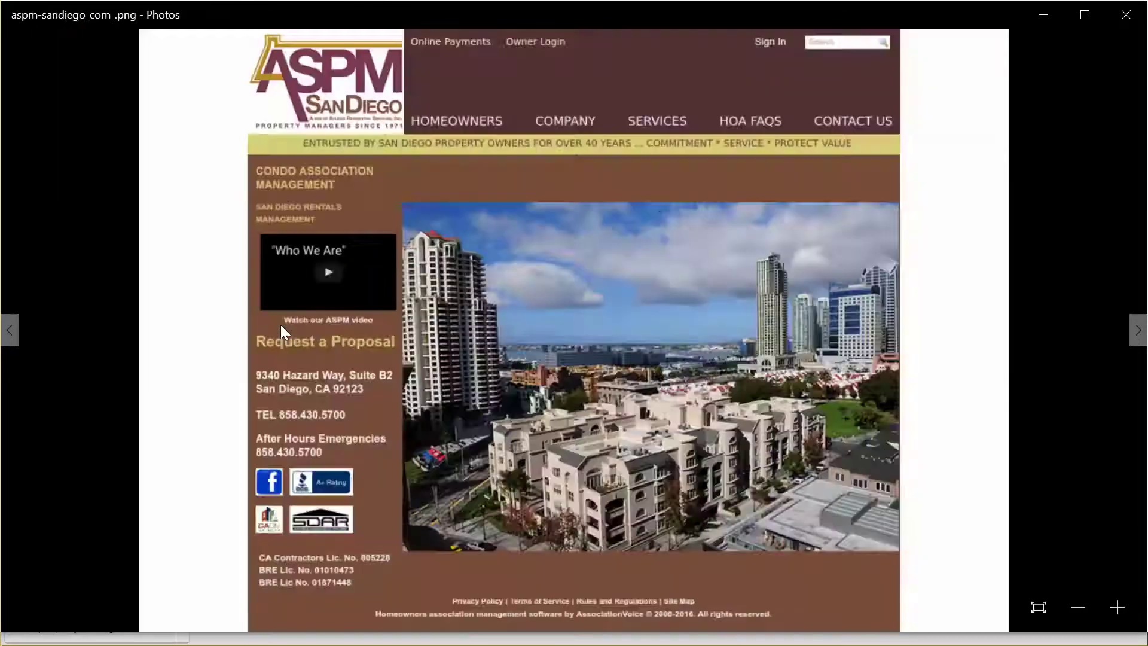
pyautogui.press('Right')
pyautogui.press('Right')
pyautogui.press('Right')
pyautogui.press('Right')
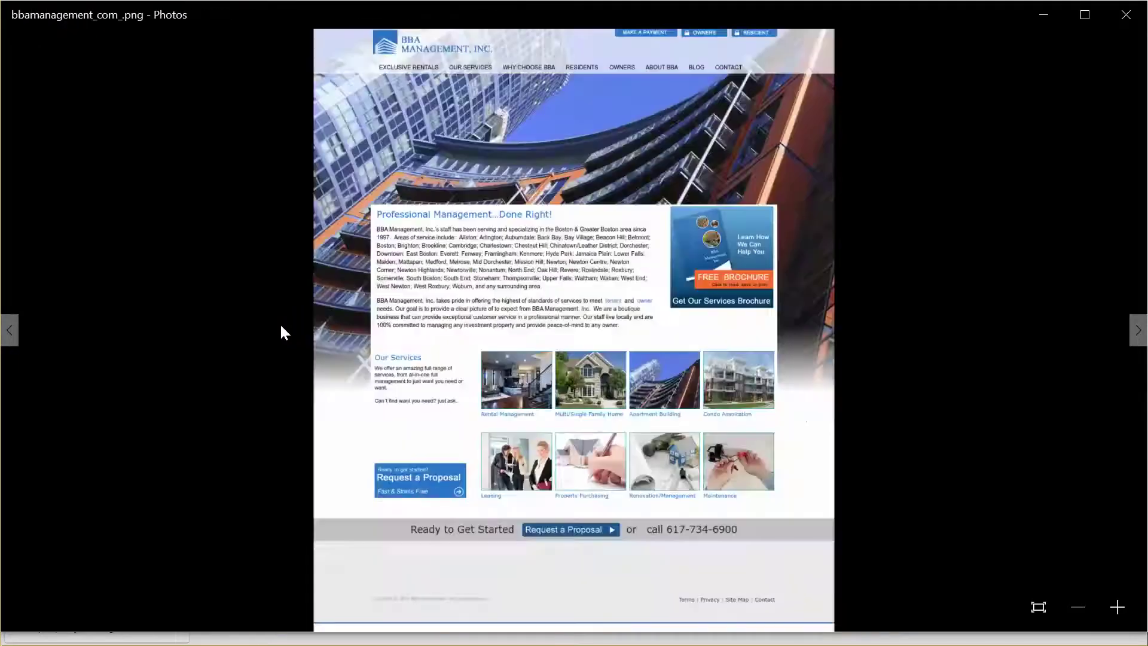
pyautogui.press('Right')
pyautogui.press('Right')
pyautogui.press('Right')
pyautogui.press('Right')
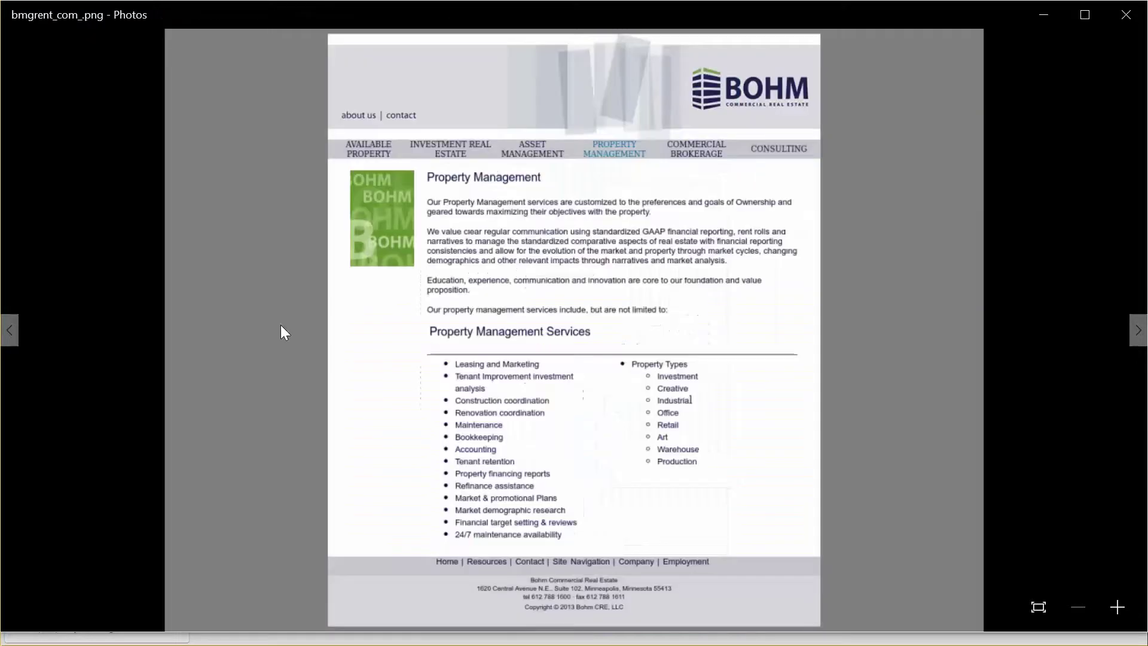
pyautogui.press('Right')
pyautogui.press('Right')
pyautogui.press('Right')
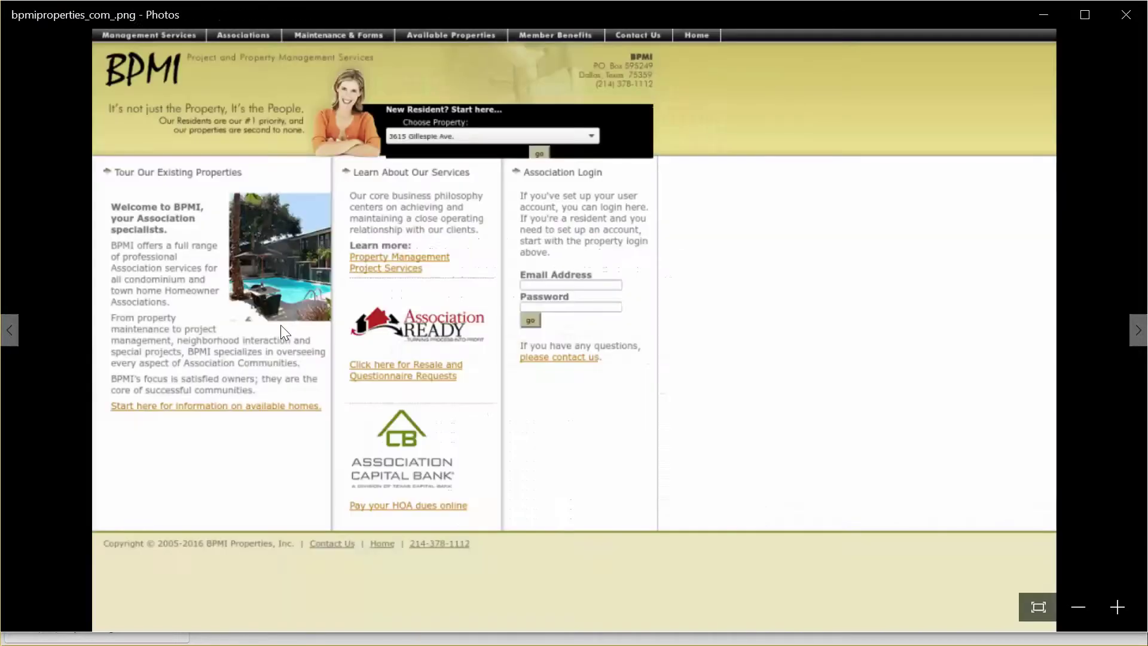
pyautogui.press('Right')
pyautogui.press('Right')
pyautogui.press('Right')
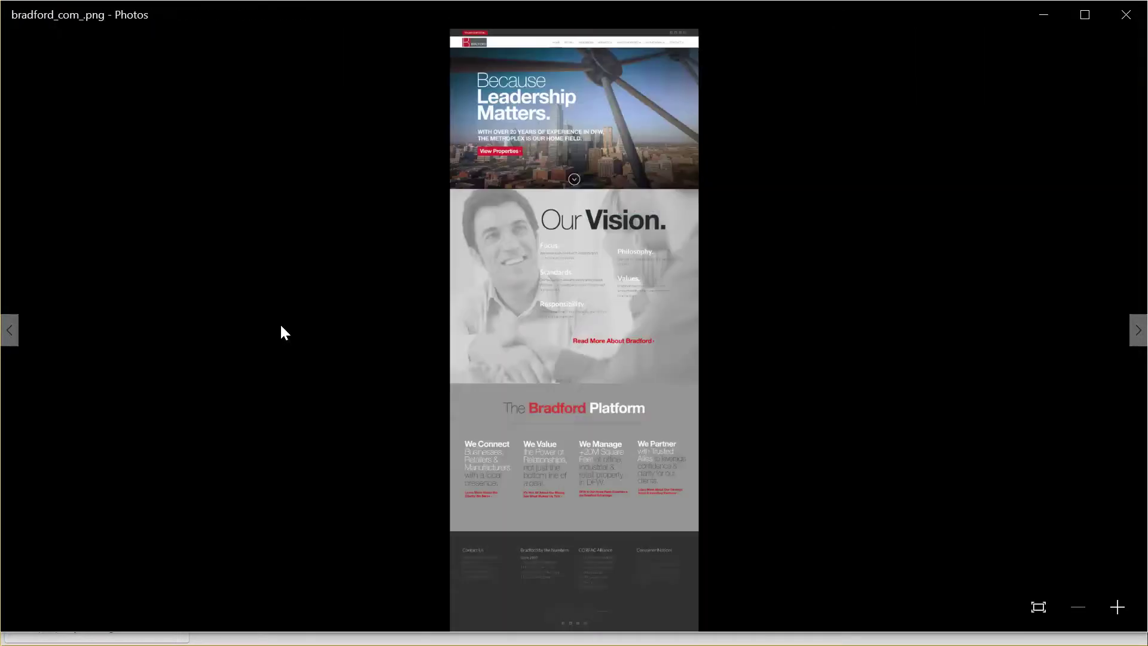
pyautogui.press('Right')
pyautogui.press('Right')
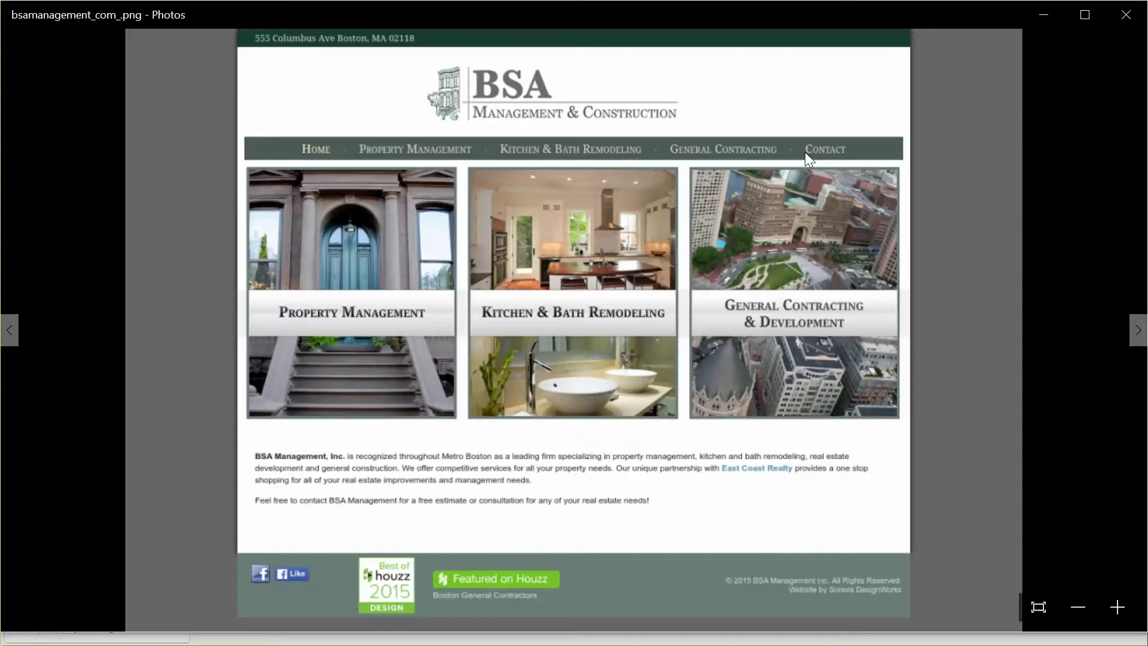
pyautogui.press('Right')
pyautogui.press('Right')
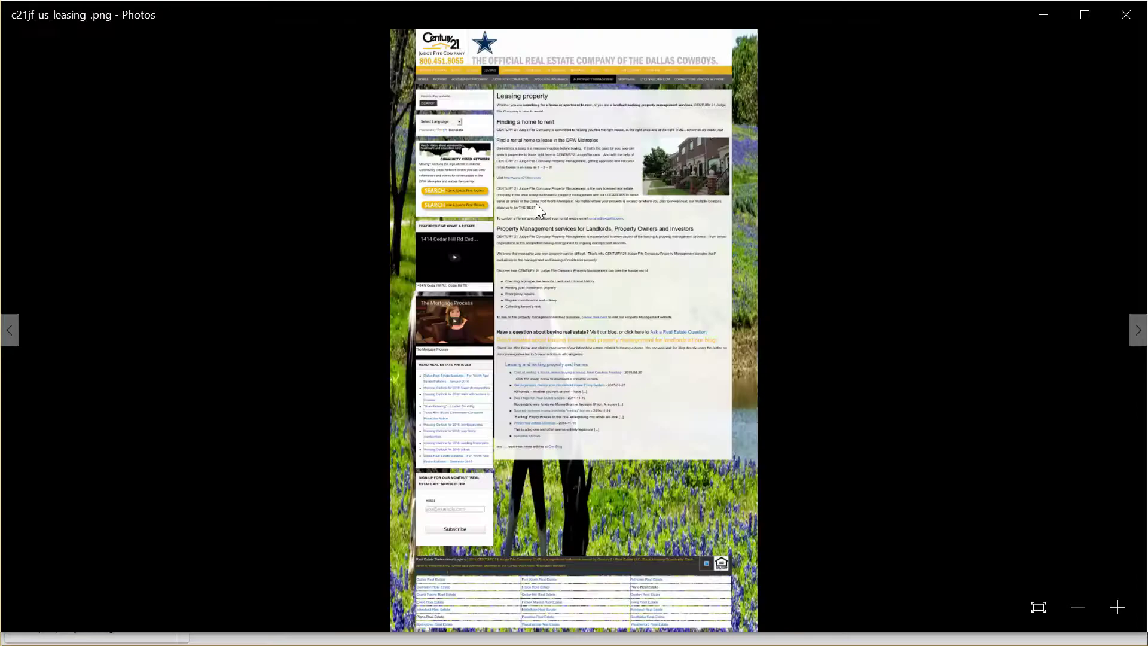
pyautogui.press('Left')
pyautogui.press('Right')
pyautogui.press('Right')
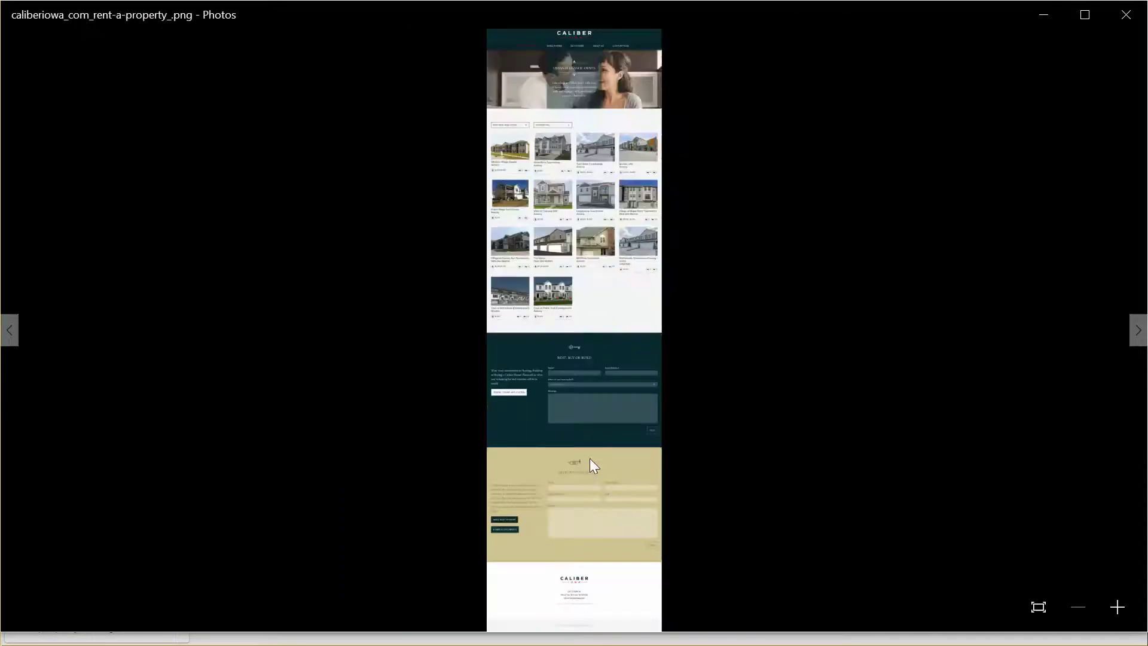
pyautogui.press('Right')
pyautogui.press('Right')
pyautogui.press('Right')
pyautogui.press('Right')
pyautogui.press('Right')
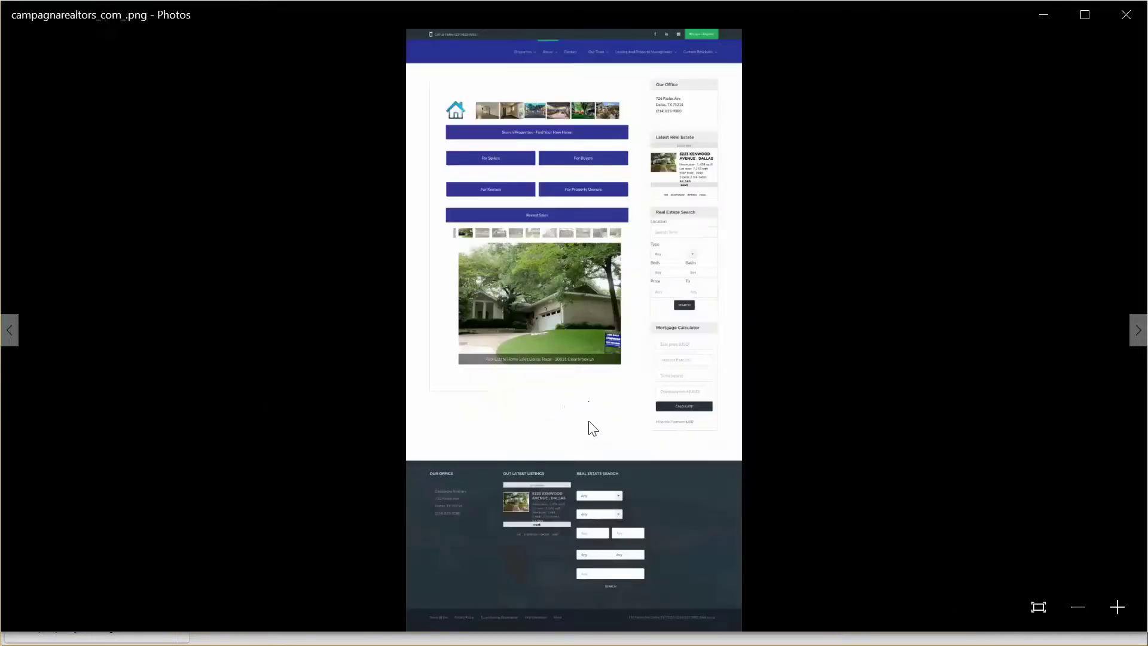
pyautogui.press('Right')
pyautogui.press('Right')
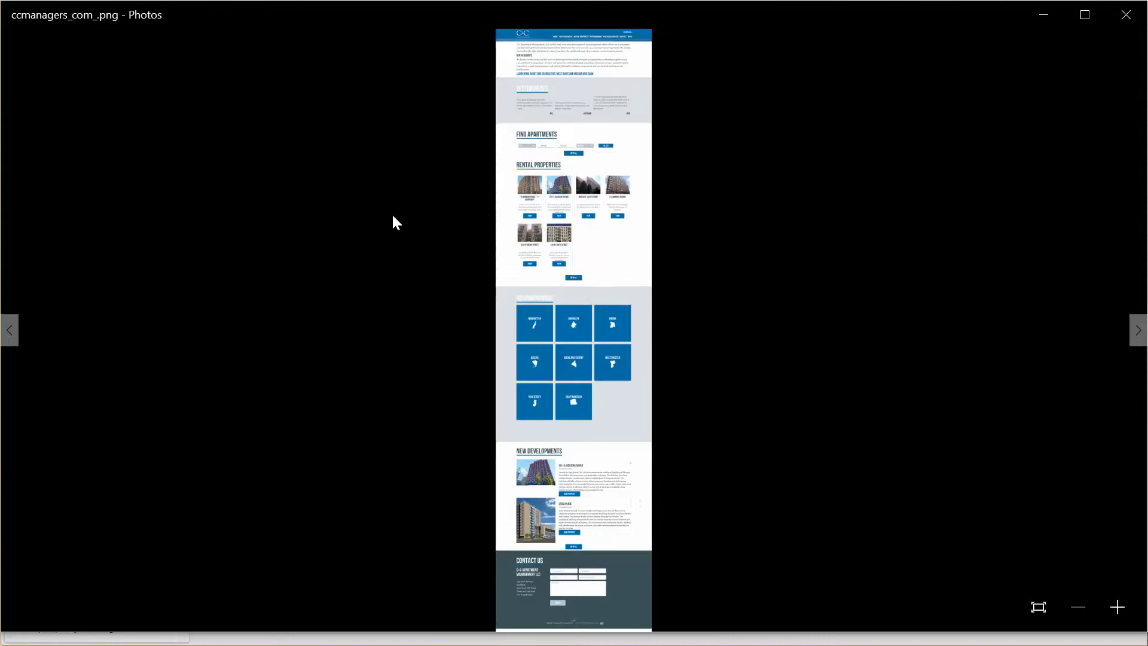
pyautogui.press('Left')
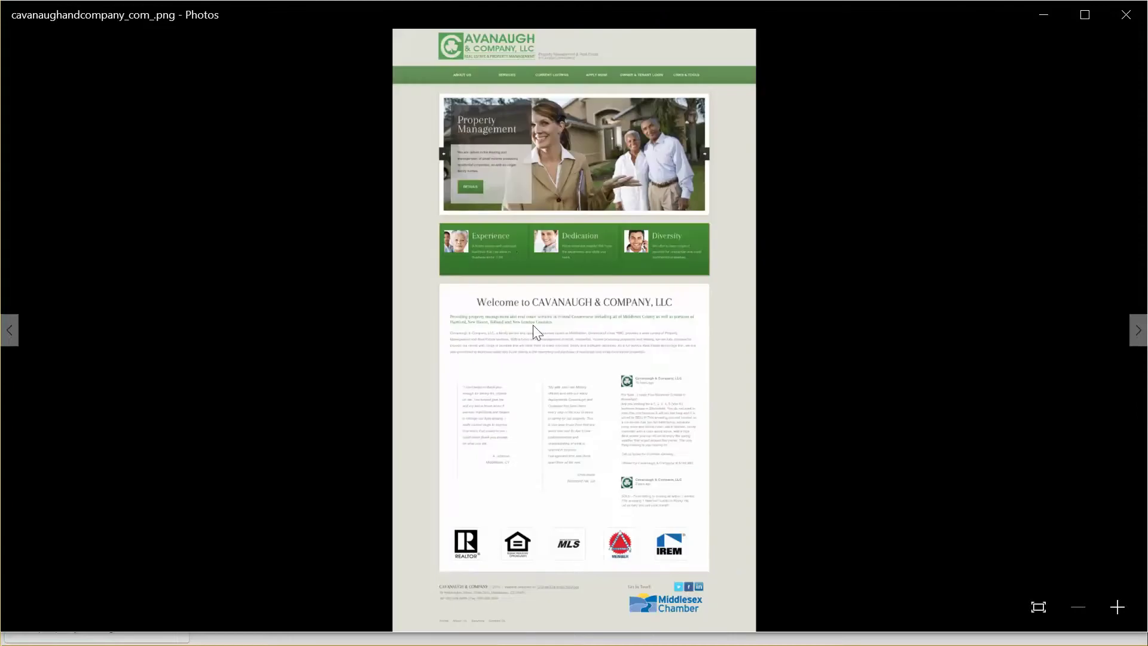
pyautogui.press('Right')
pyautogui.press('Right')
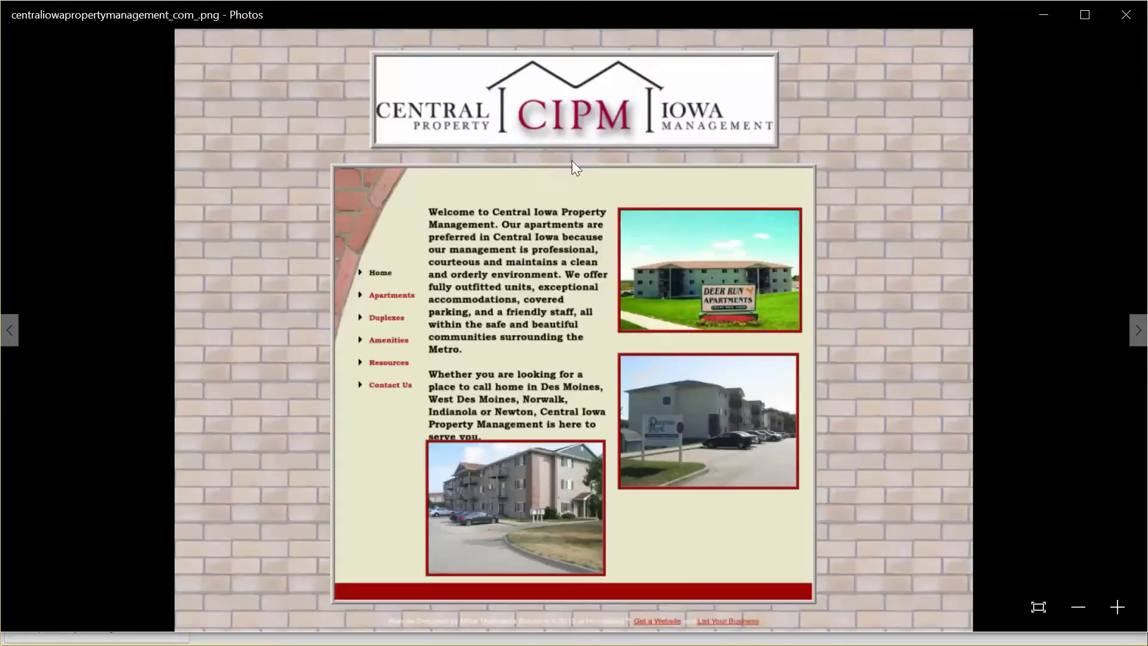
pyautogui.press('Right')
pyautogui.press('Right')
pyautogui.press('Right')
pyautogui.press('Right')
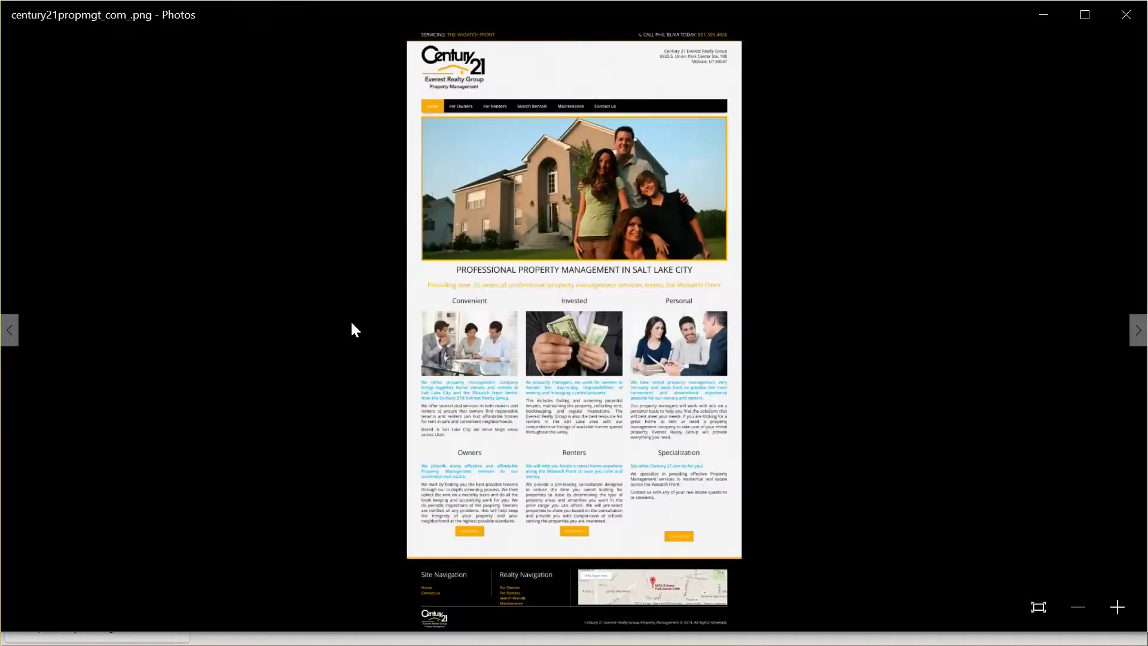
pyautogui.press('Right')
pyautogui.press('Right')
pyautogui.press('Right')
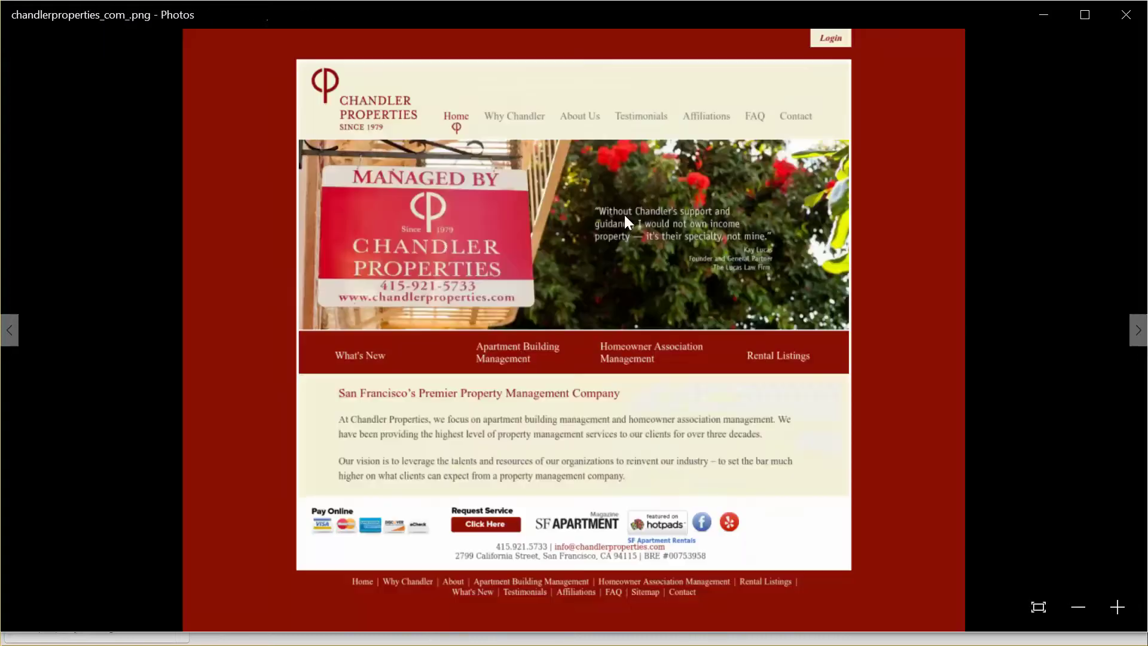
# Step: Continue through City Wide Realty, Compass, Connect, Crescent and CW Sparks Realty screenshots
pyautogui.press('Right')
pyautogui.press('Left')
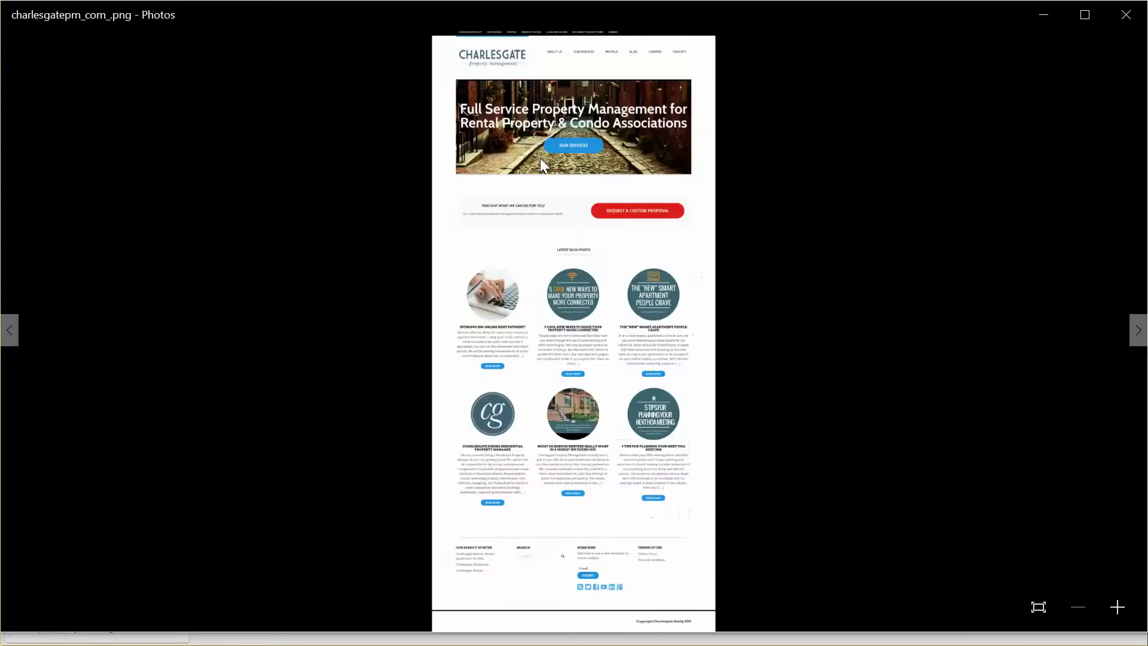
pyautogui.press('Right')
pyautogui.press('Right')
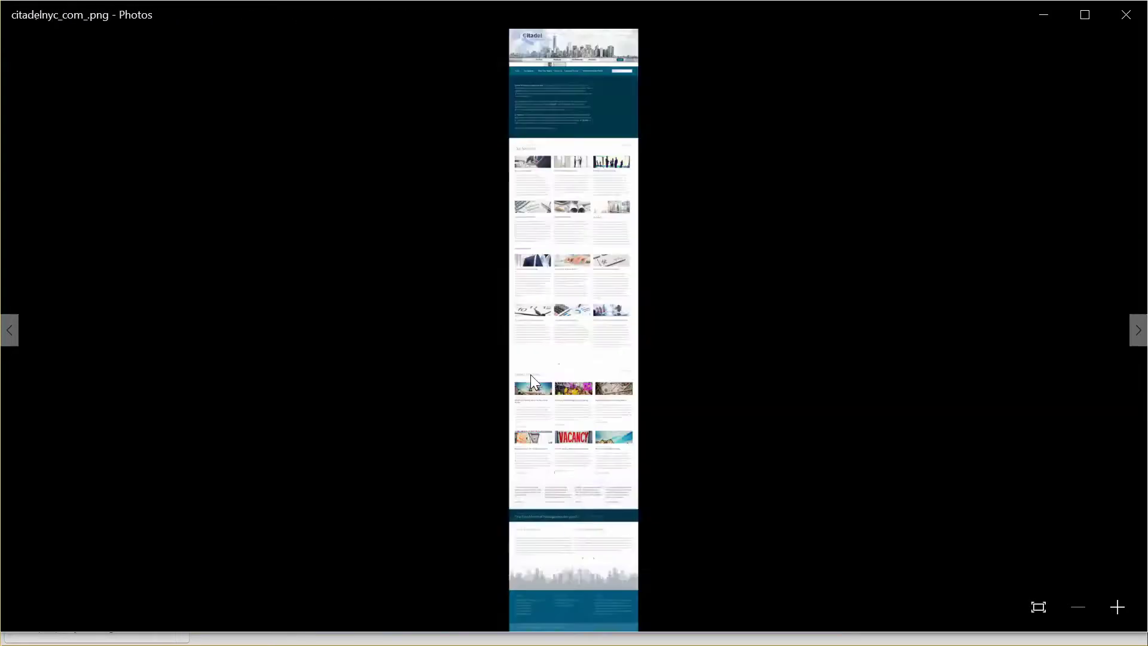
pyautogui.press('Right')
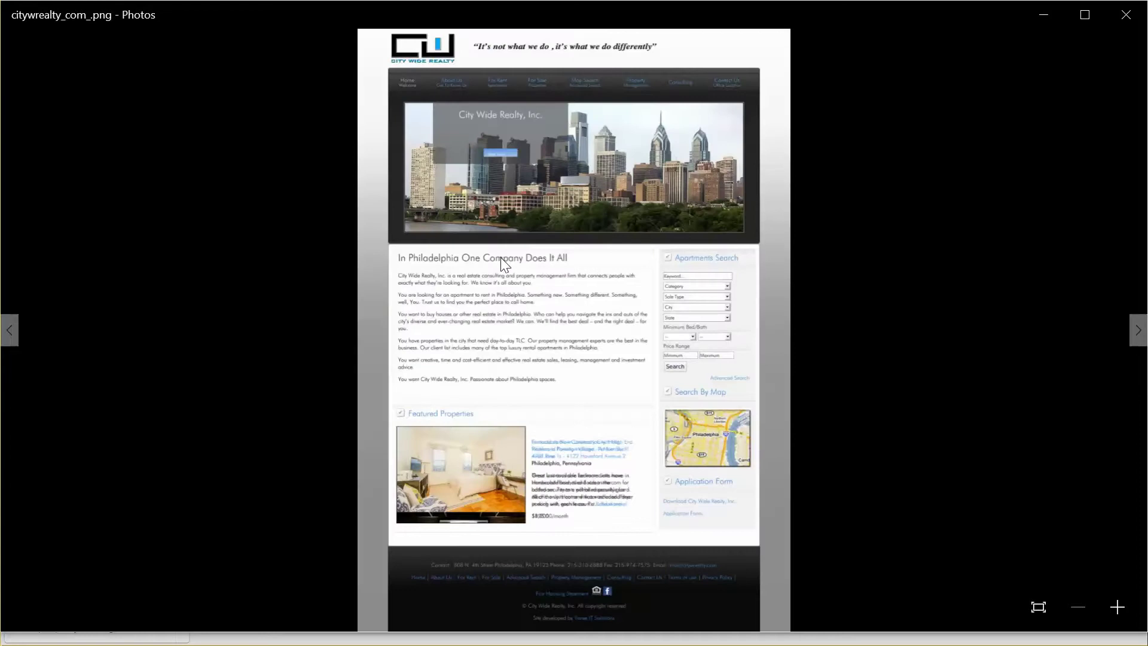
pyautogui.press('Right')
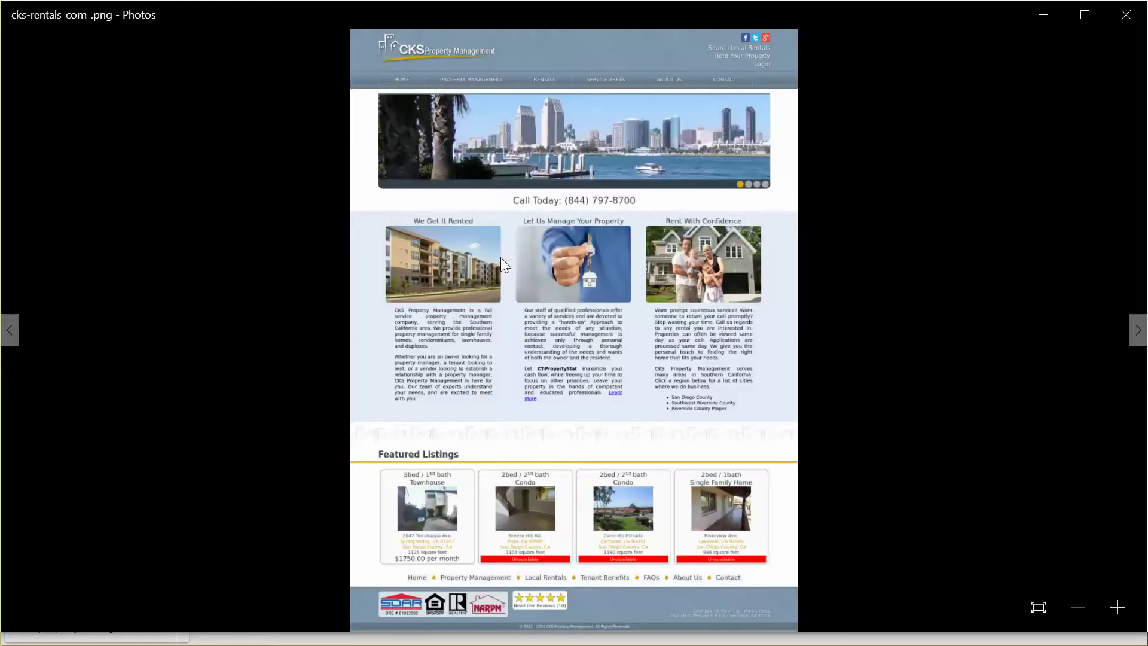
pyautogui.press('Right')
pyautogui.press('Right')
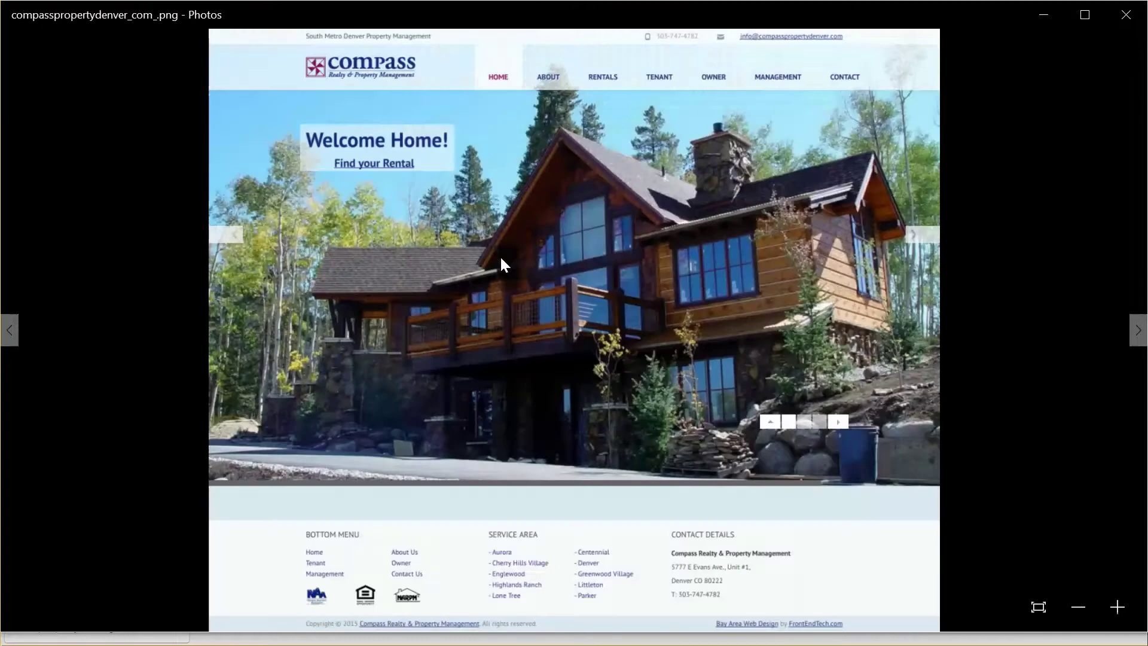
pyautogui.press('Right')
pyautogui.press('Right')
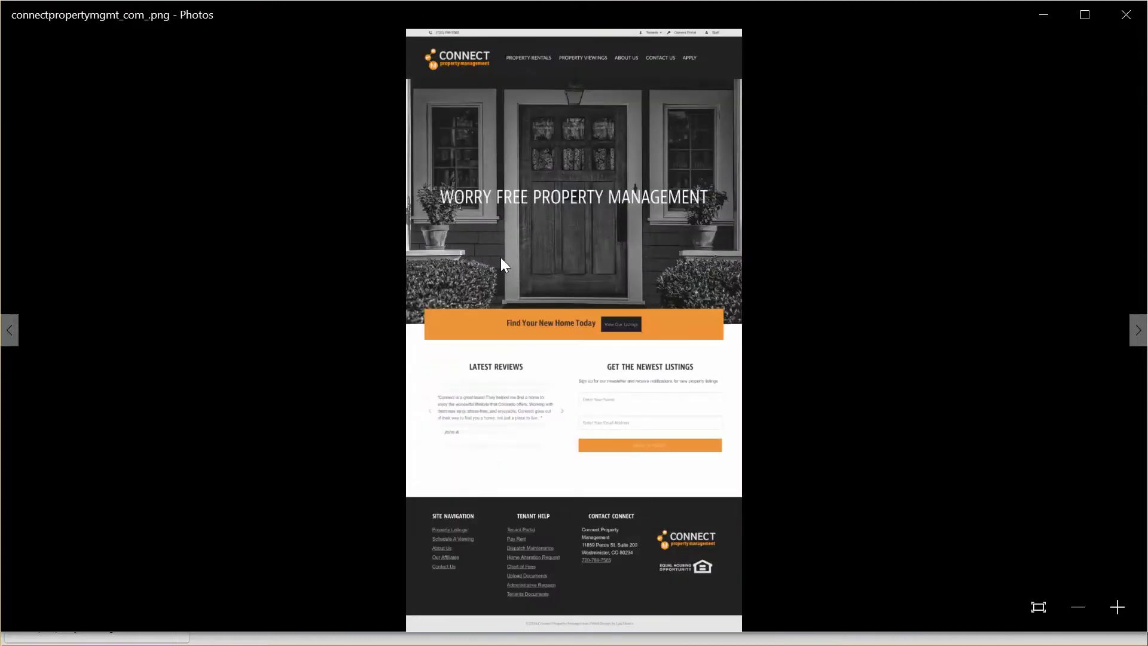
pyautogui.press('Right')
pyautogui.press('Right')
pyautogui.press('Right')
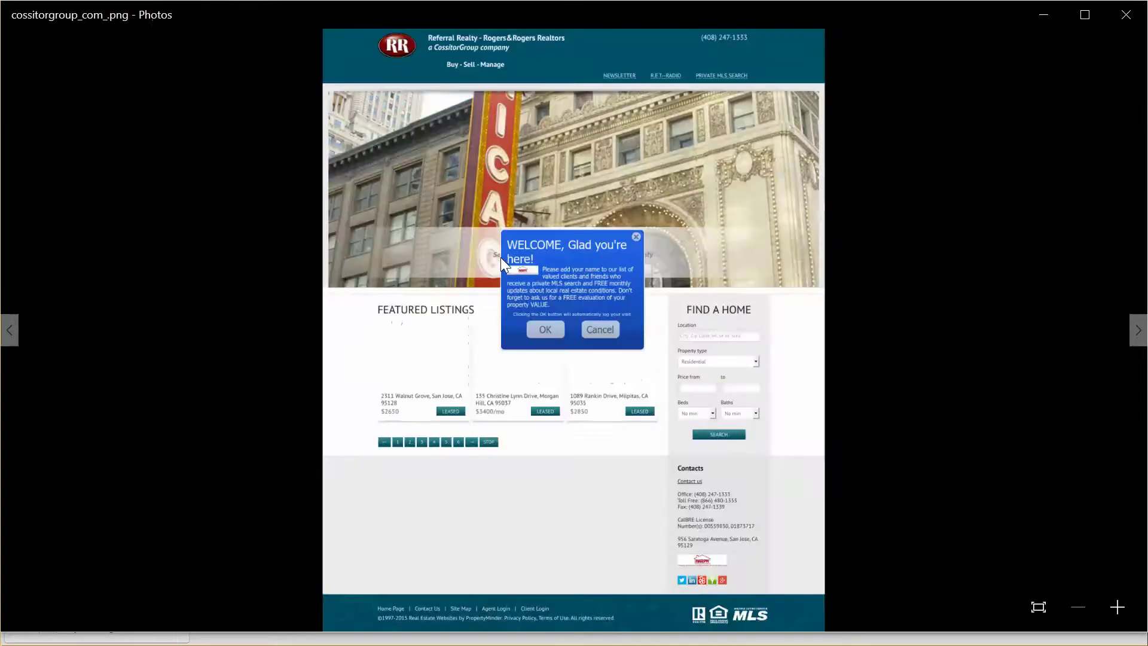
pyautogui.press('Right')
pyautogui.press('Right')
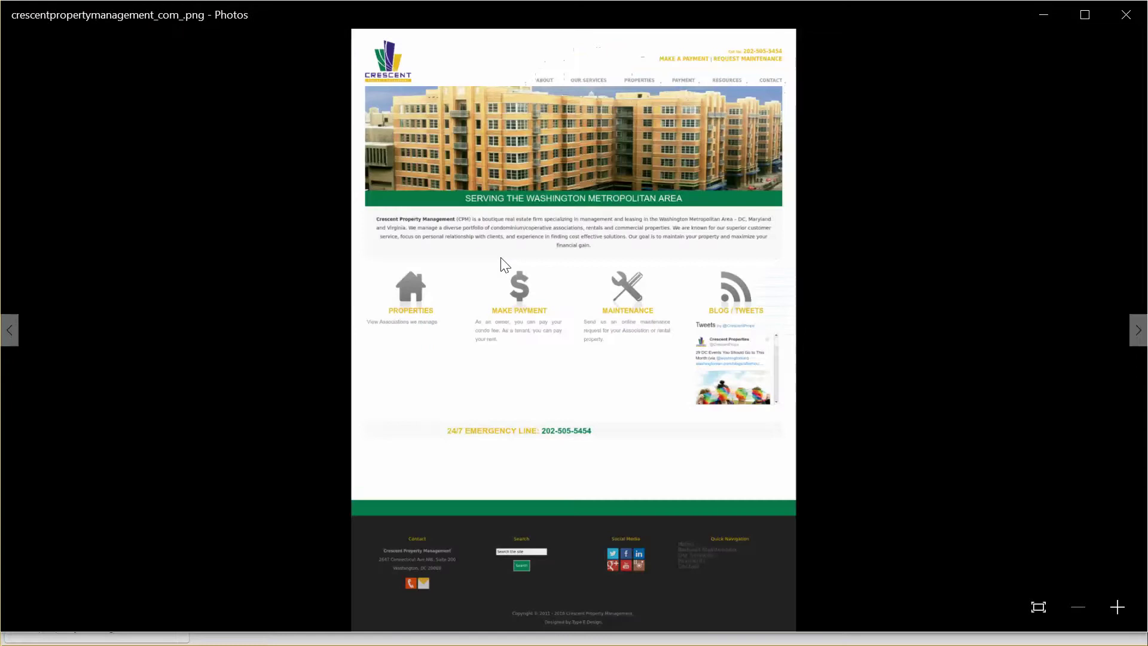
pyautogui.press('Right')
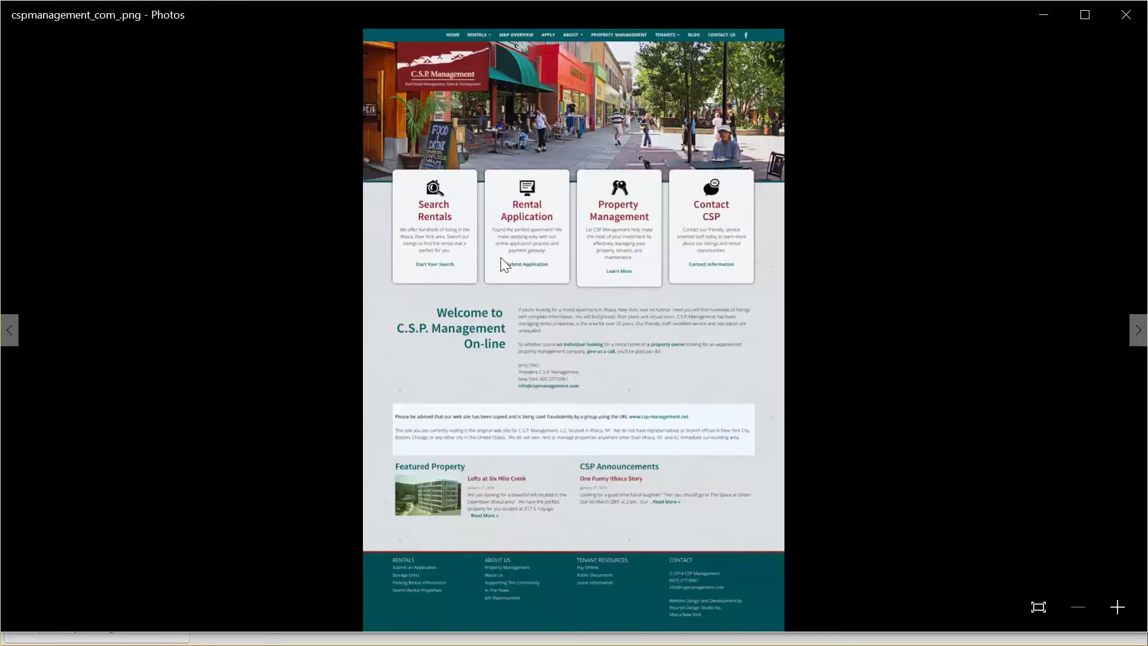
pyautogui.press('Right')
pyautogui.press('Right')
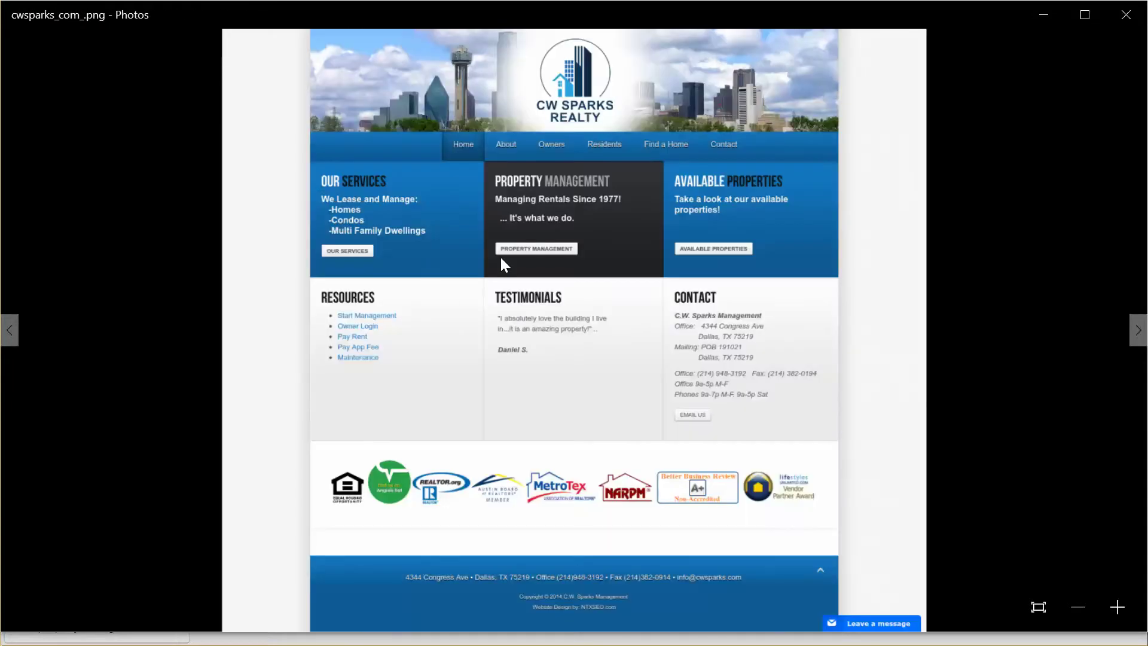
pyautogui.press('Right')
pyautogui.press('Right')
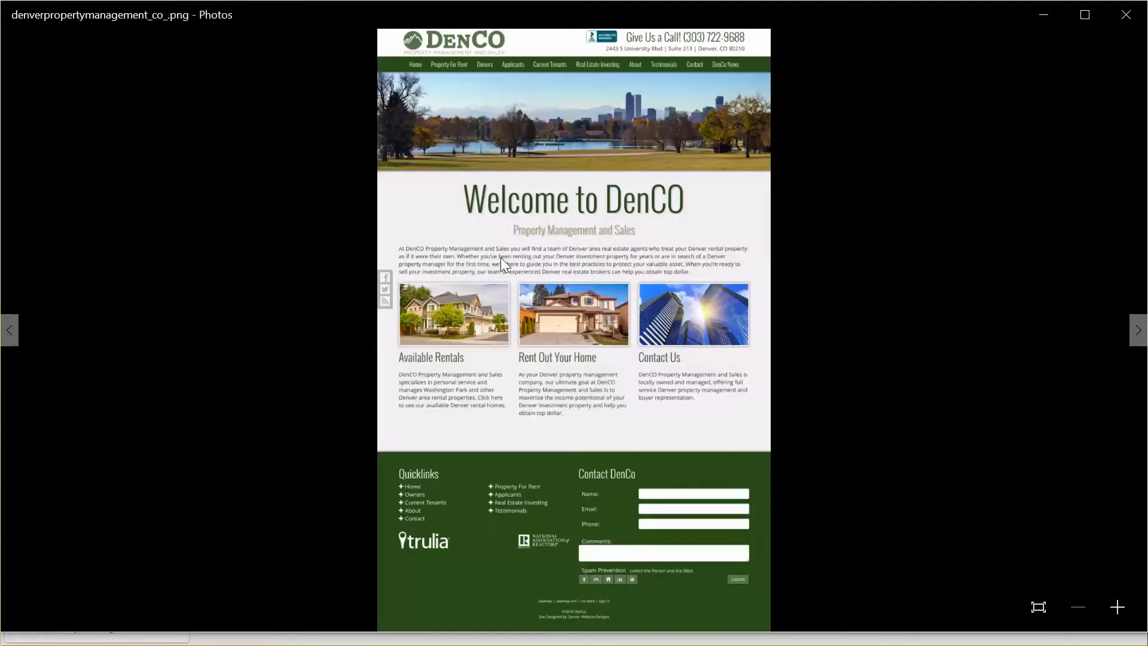
# Step: Browse DenCO, DeHaven, Donohoe and Dual Real Estate up to Elliott Property Management
pyautogui.press('Left')
pyautogui.press('Right')
pyautogui.press('Left')
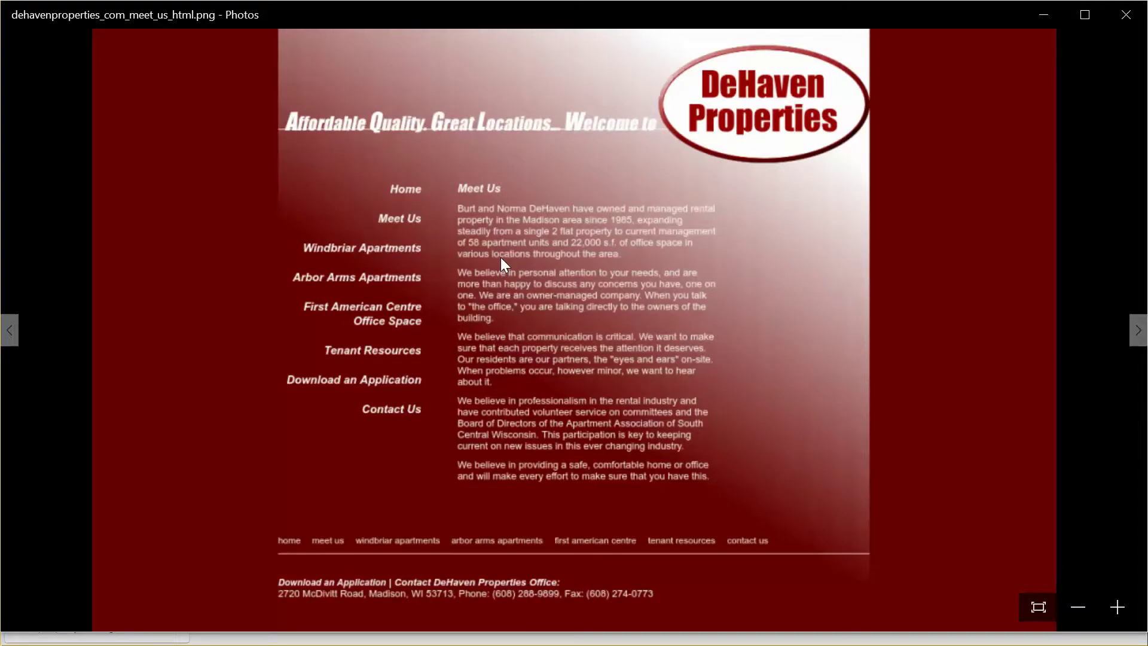
pyautogui.press('Right')
pyautogui.press('Right')
pyautogui.press('Right')
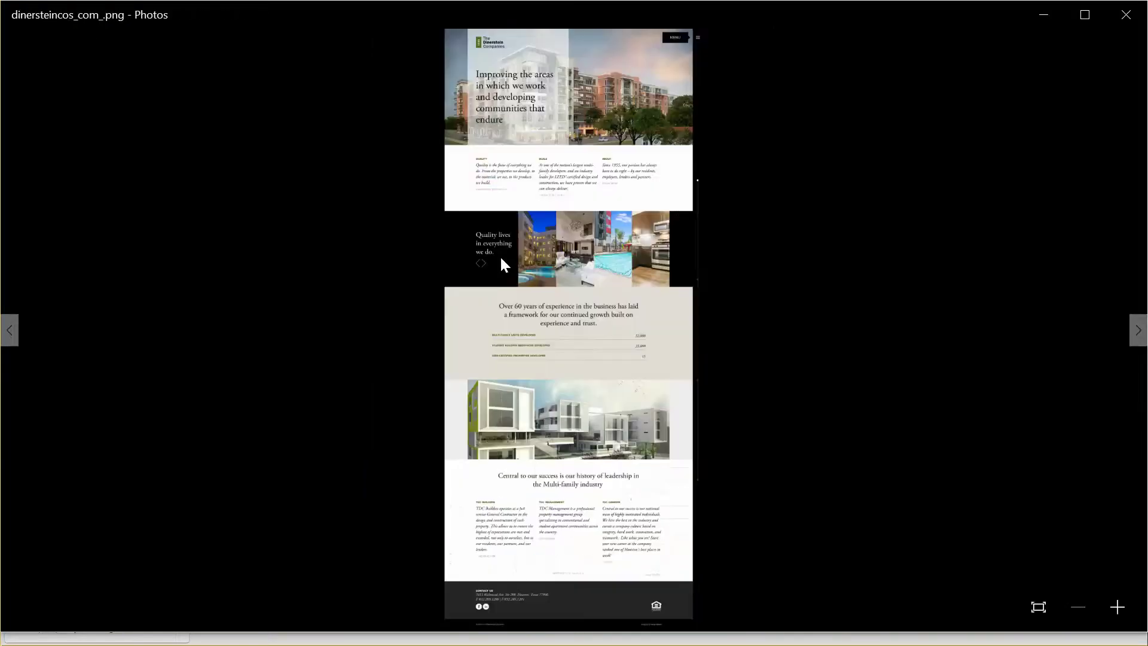
pyautogui.press('Right')
pyautogui.press('Right')
pyautogui.press('Right')
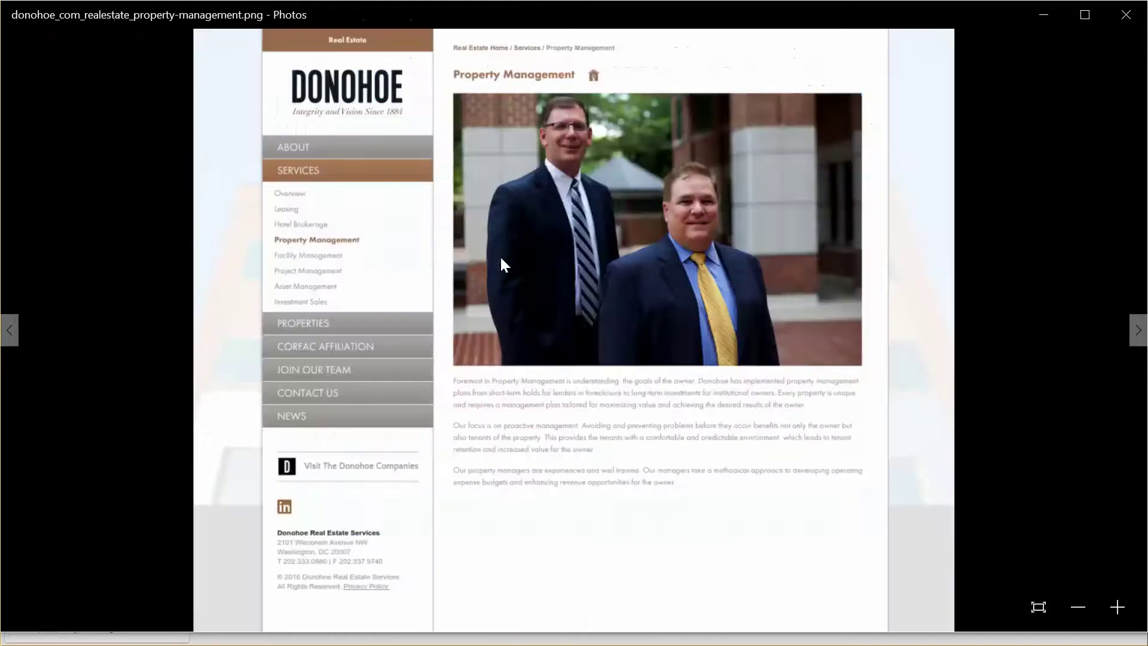
pyautogui.press('Right')
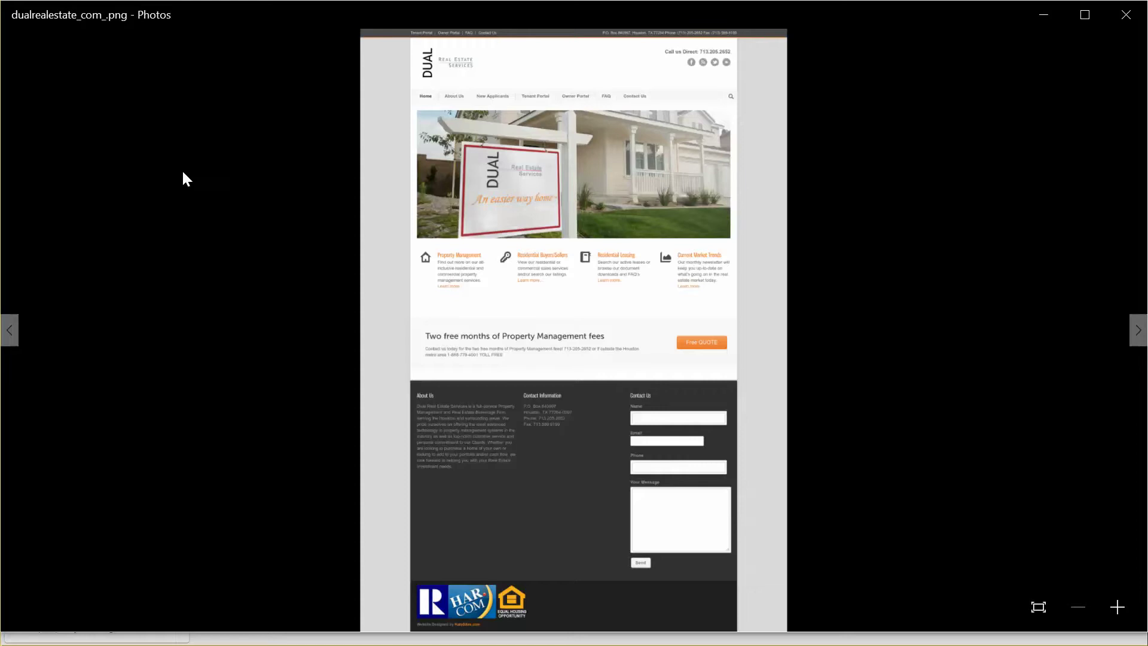
pyautogui.press('Right')
pyautogui.press('Right')
pyautogui.press('Right')
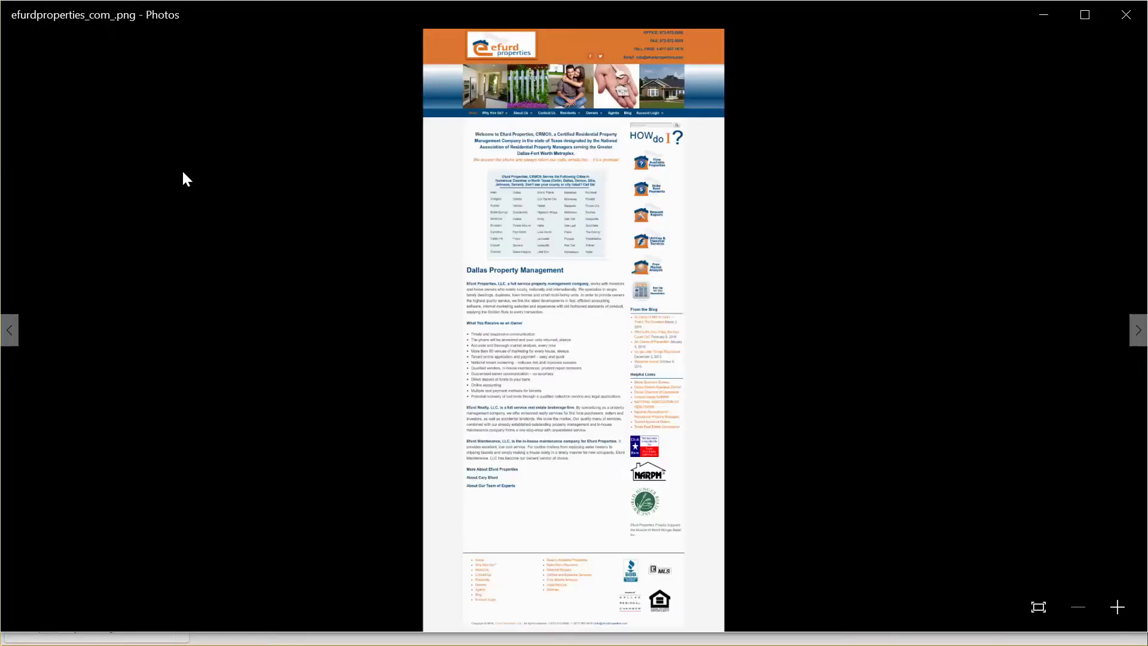
pyautogui.press('Right')
pyautogui.press('Right')
pyautogui.press('Right')
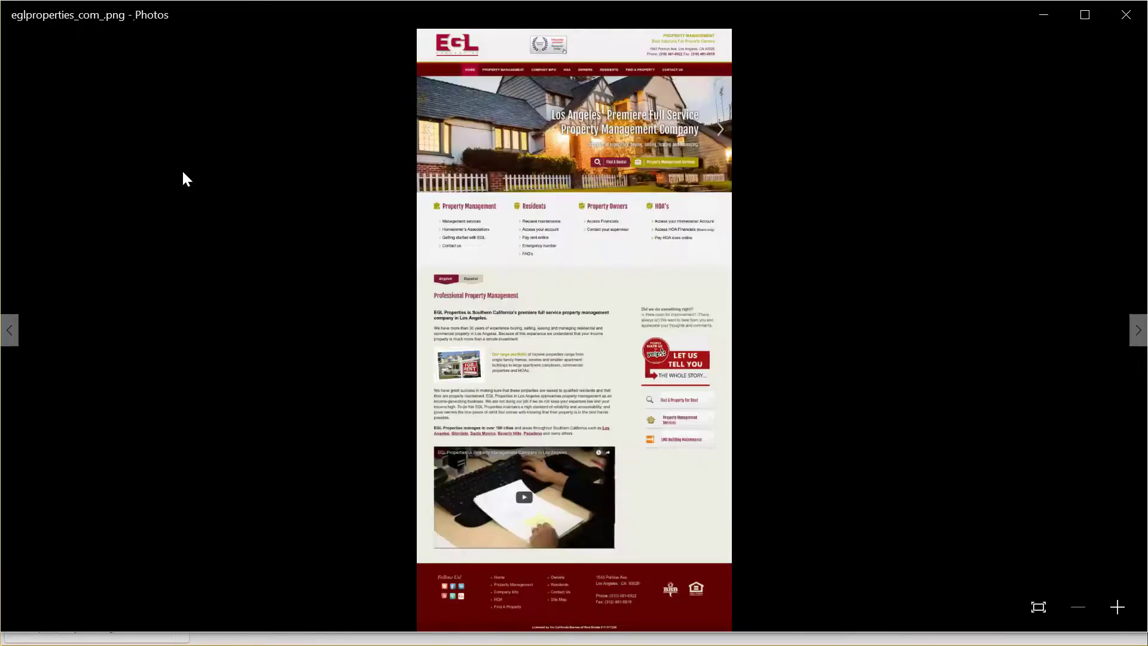
pyautogui.press('Right')
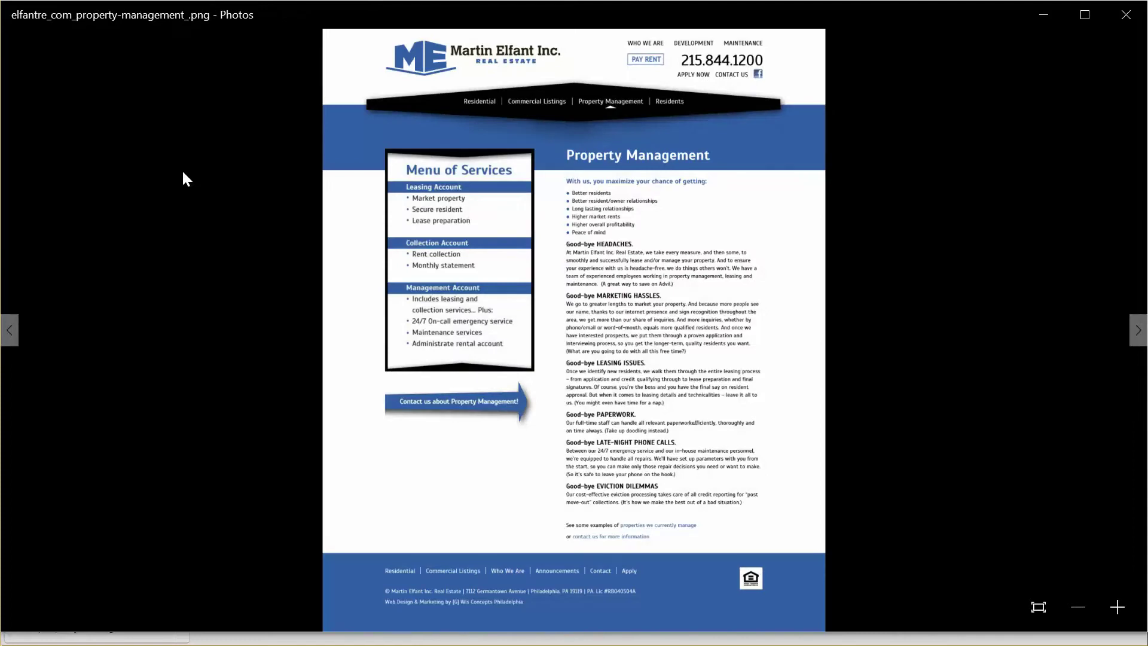
pyautogui.press('Right')
pyautogui.press('Right')
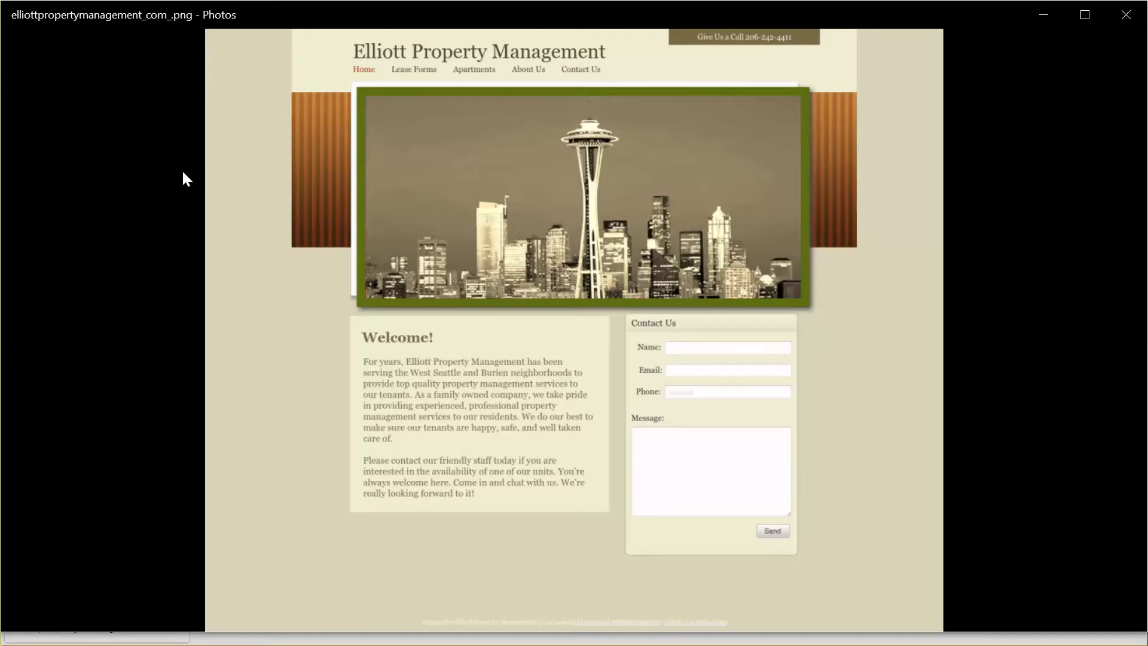
# Step: Step through Empire West, Equity Options and Figure Eight to the MAB Realty screenshot
pyautogui.press('Right')
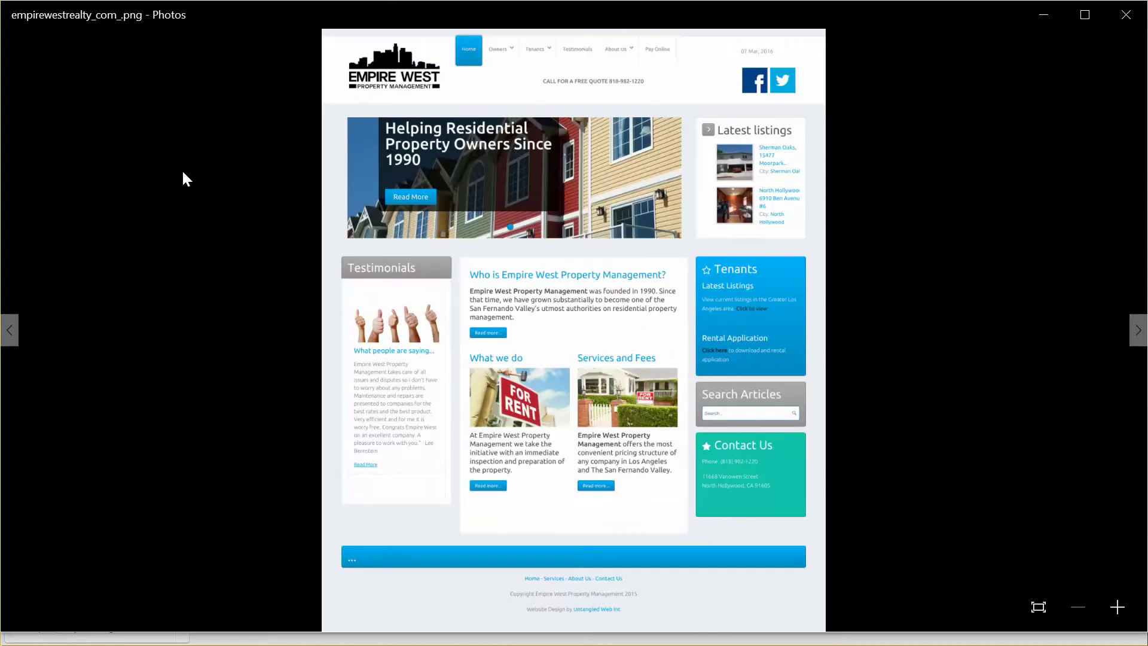
pyautogui.press('Right')
pyautogui.press('Right')
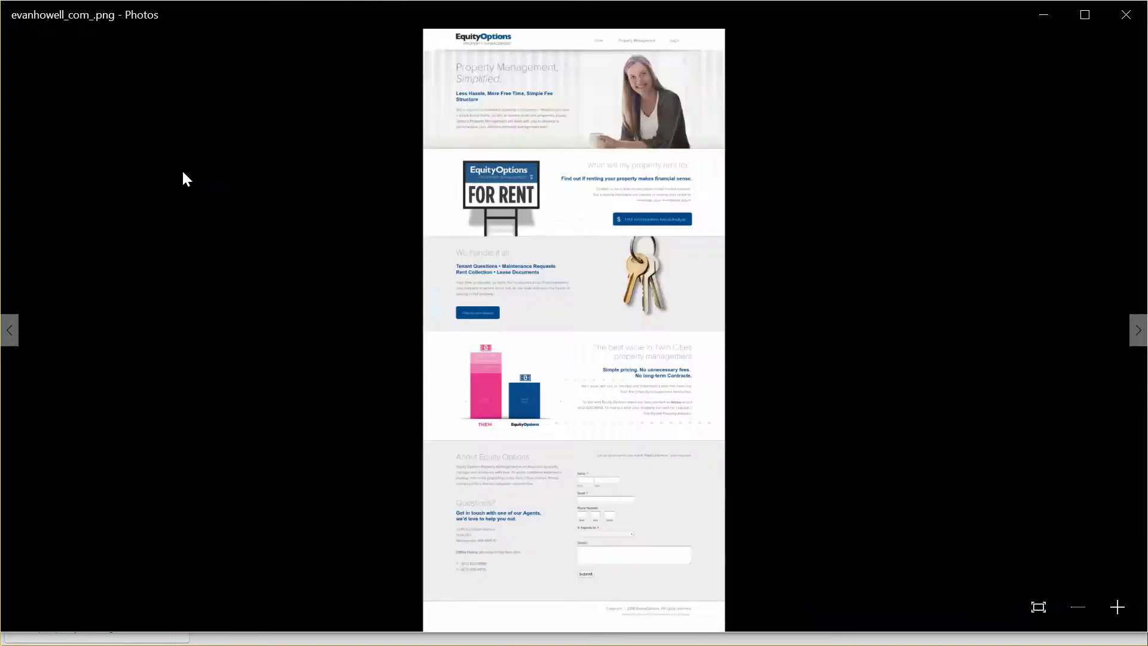
pyautogui.press('Right')
pyautogui.press('Right')
pyautogui.press('Right')
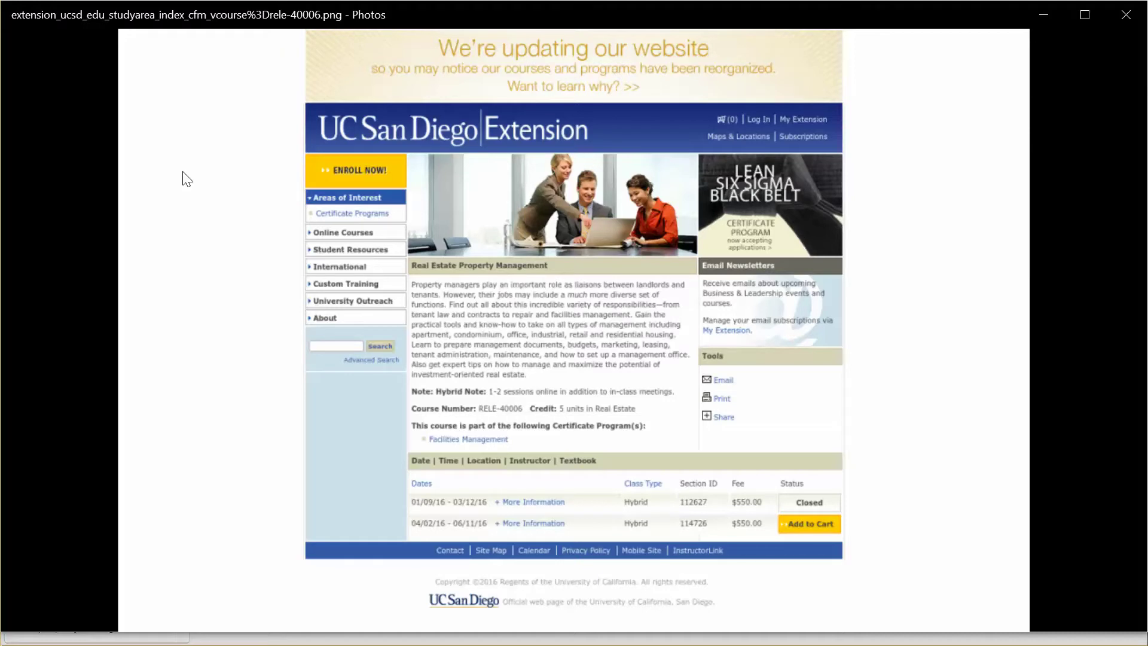
pyautogui.press('Right')
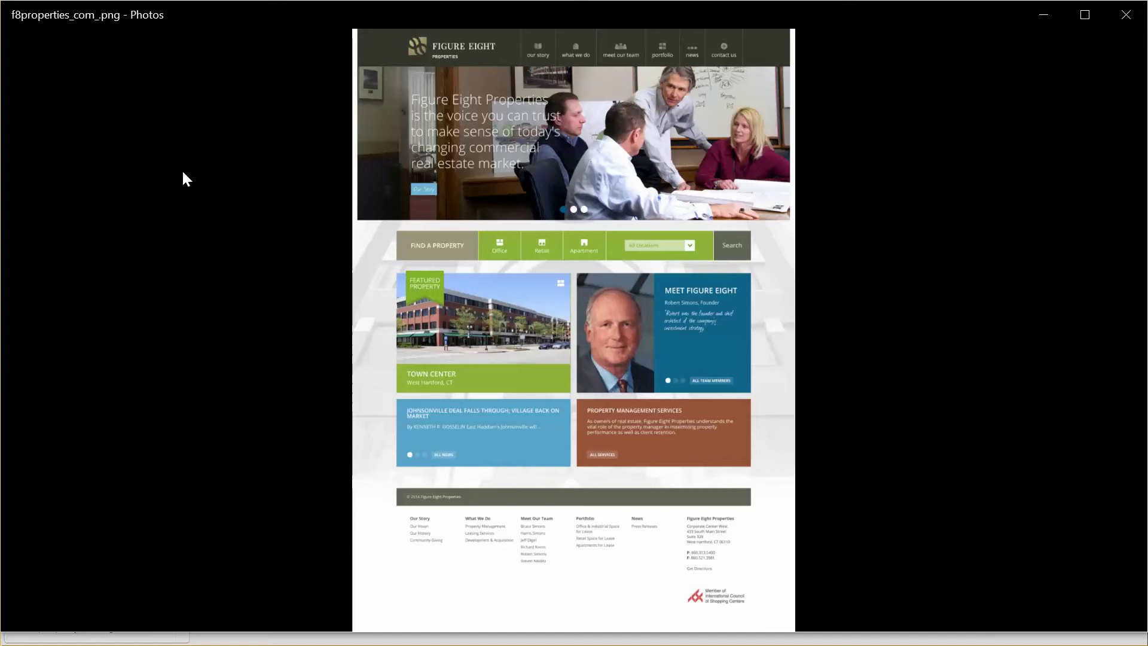
pyautogui.press('Right')
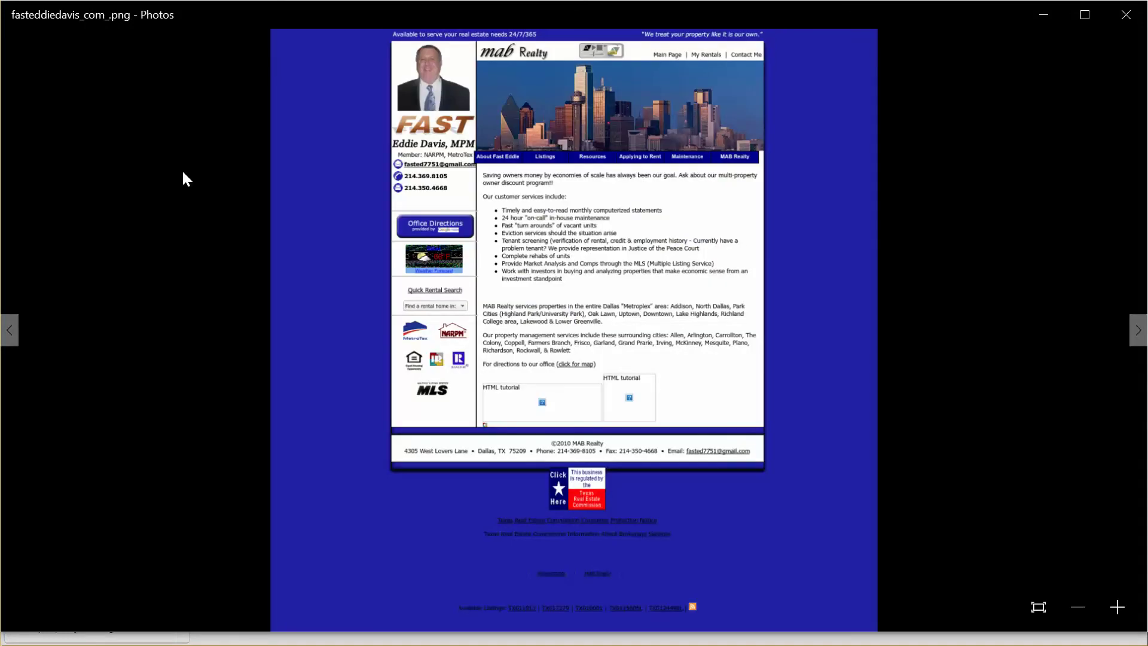